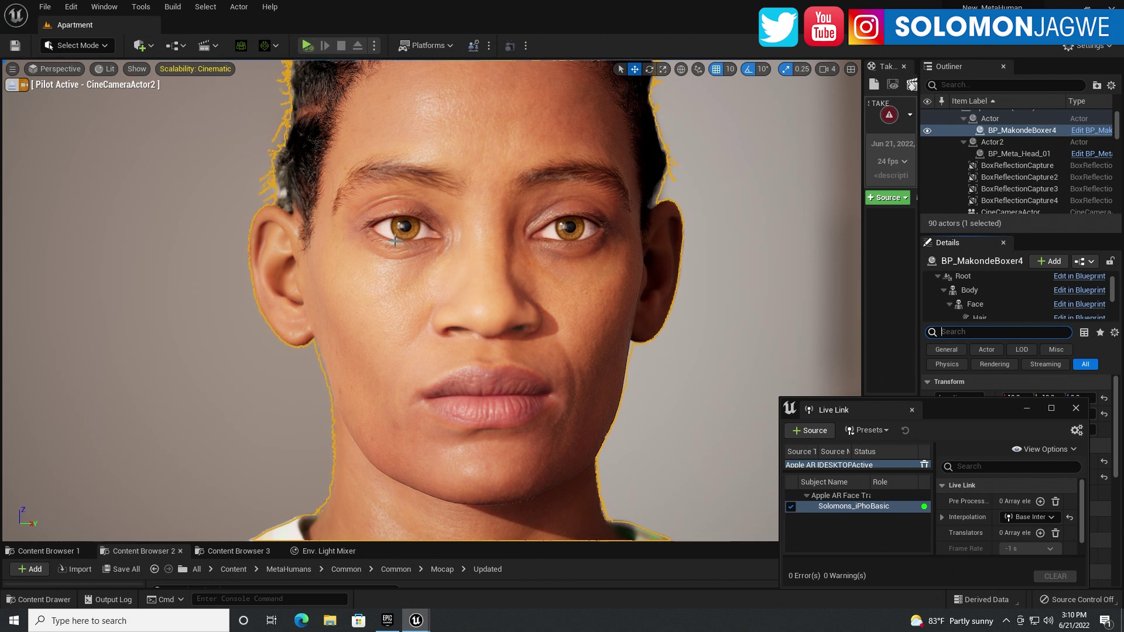
- Stop piloting the camera, view BP_MakondeBoxer4 up close in the room, and return to the CineCameraActor2 view
click(12, 85)
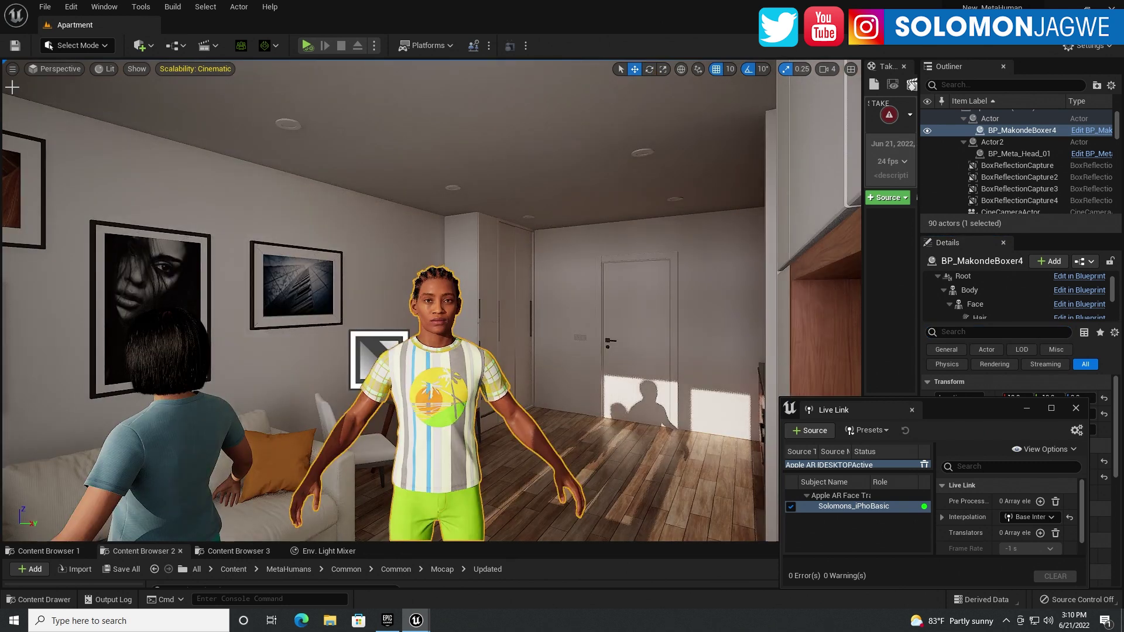
right_drag(454, 338, 579, 336)
scroll(699, 328, down, 10)
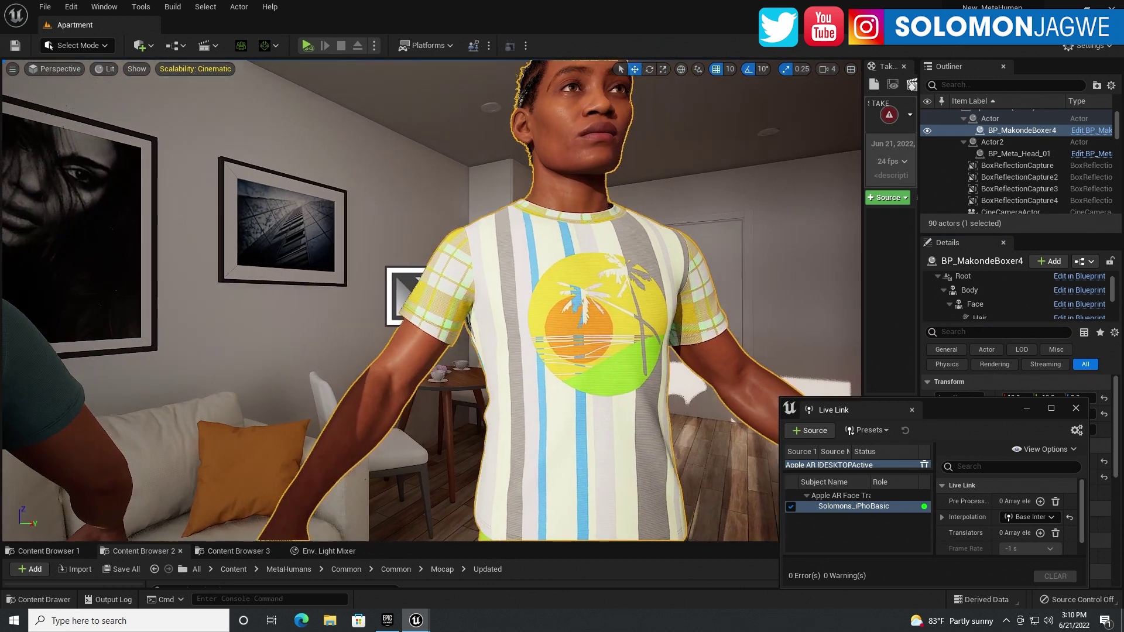
scroll(709, 324, up, 2)
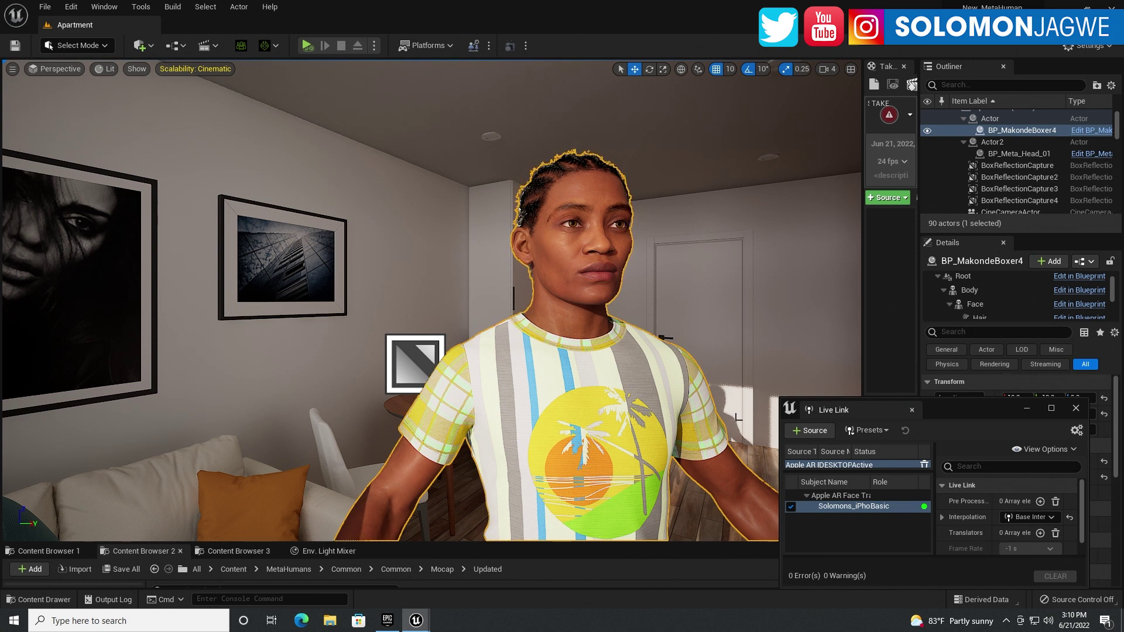
right_drag(588, 326, 562, 326)
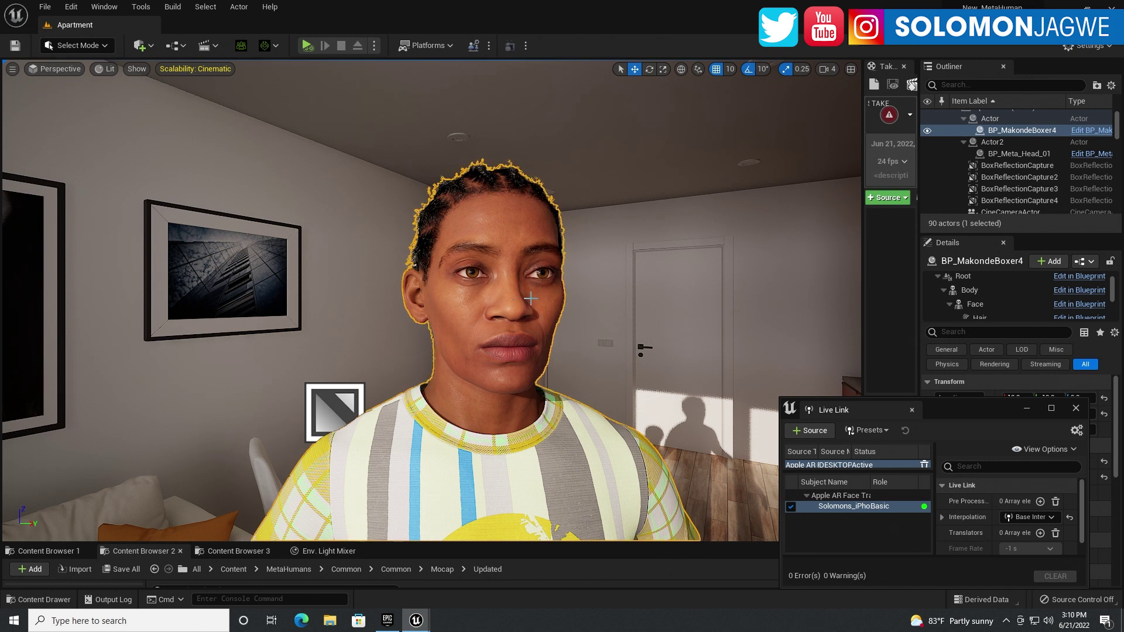
click(67, 71)
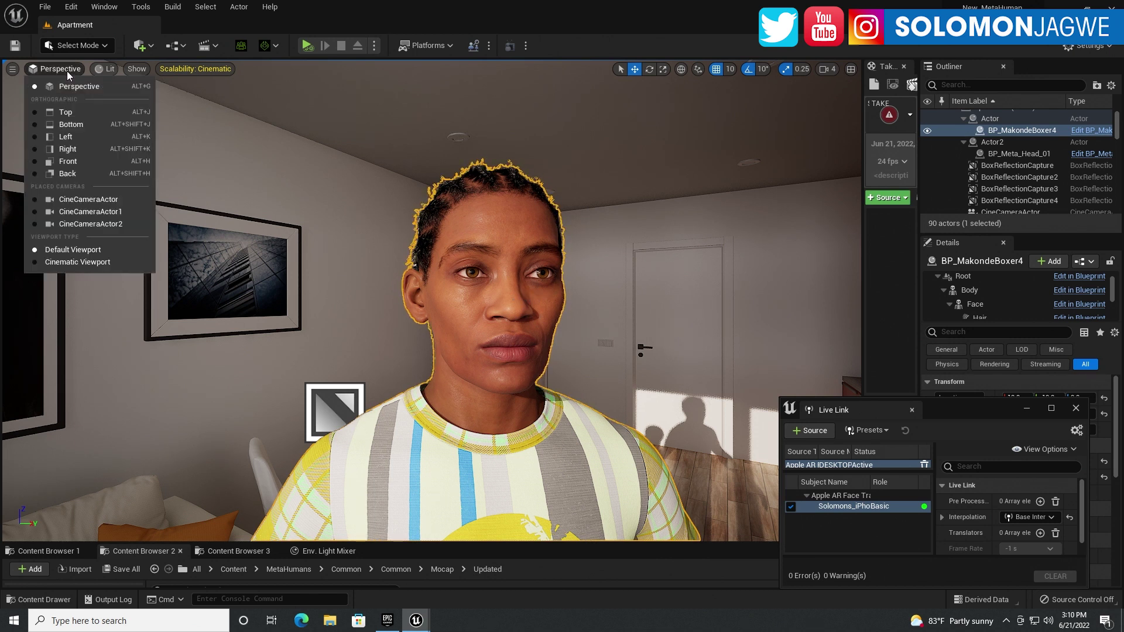
click(114, 224)
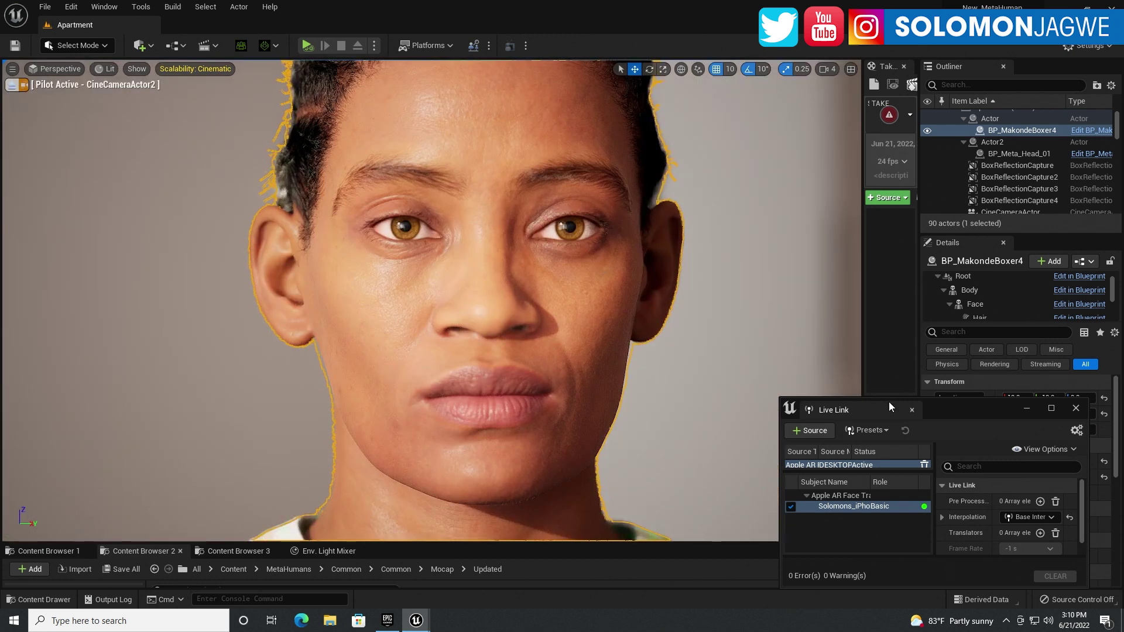
- Resize the floating Live Link window and move it clear of the character's face and the Details settings
drag(888, 402, 799, 310)
drag(810, 463, 547, 207)
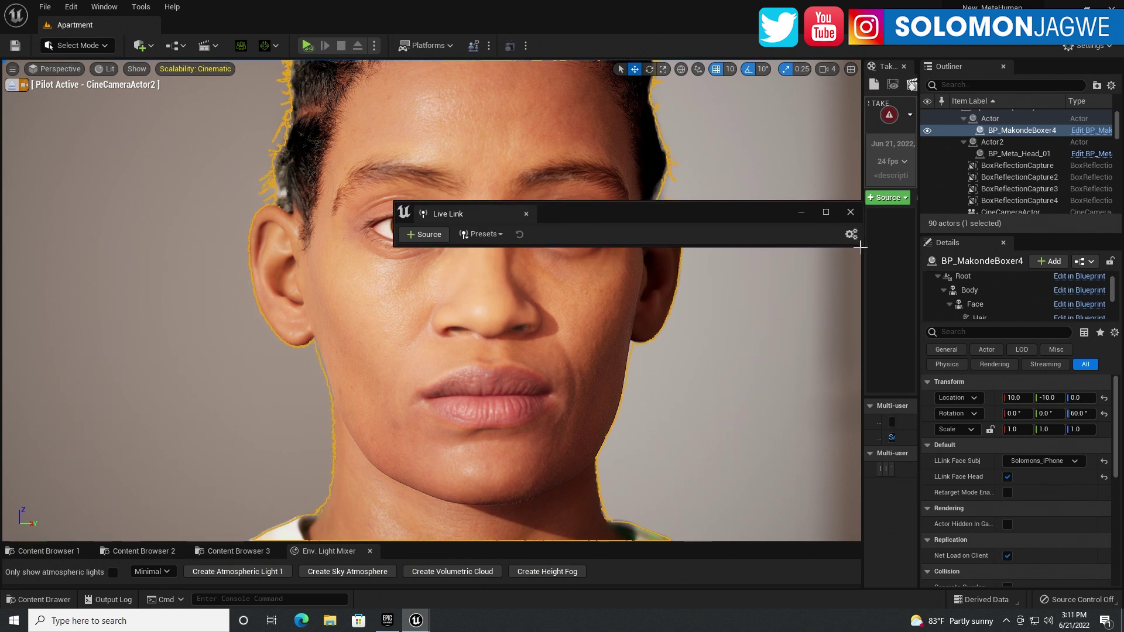
drag(860, 247, 715, 478)
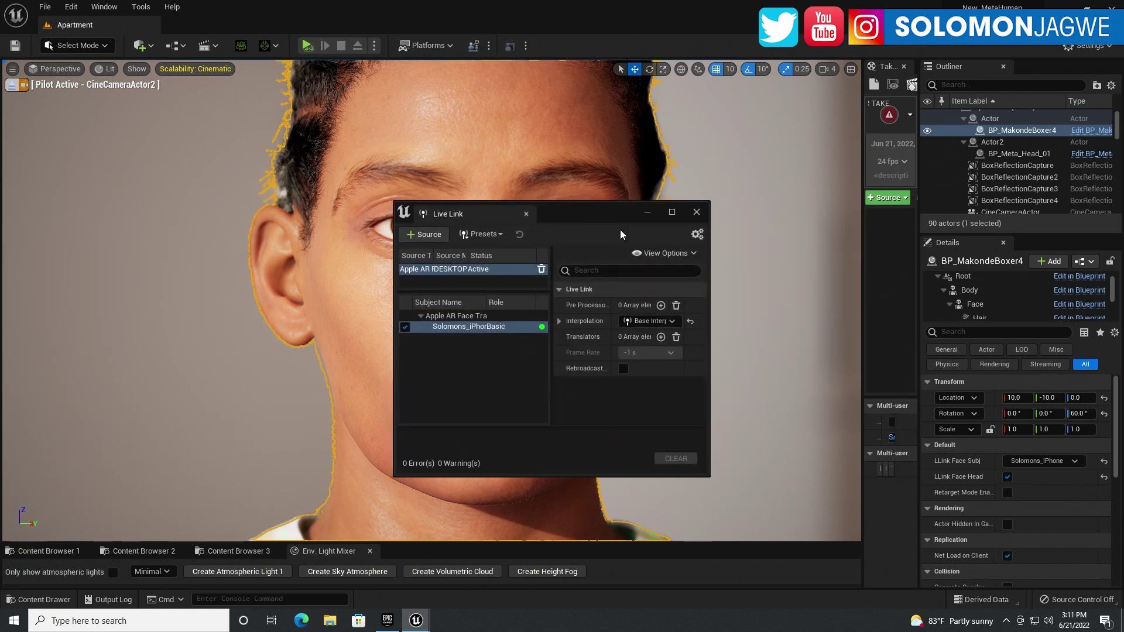
drag(589, 207, 862, 227)
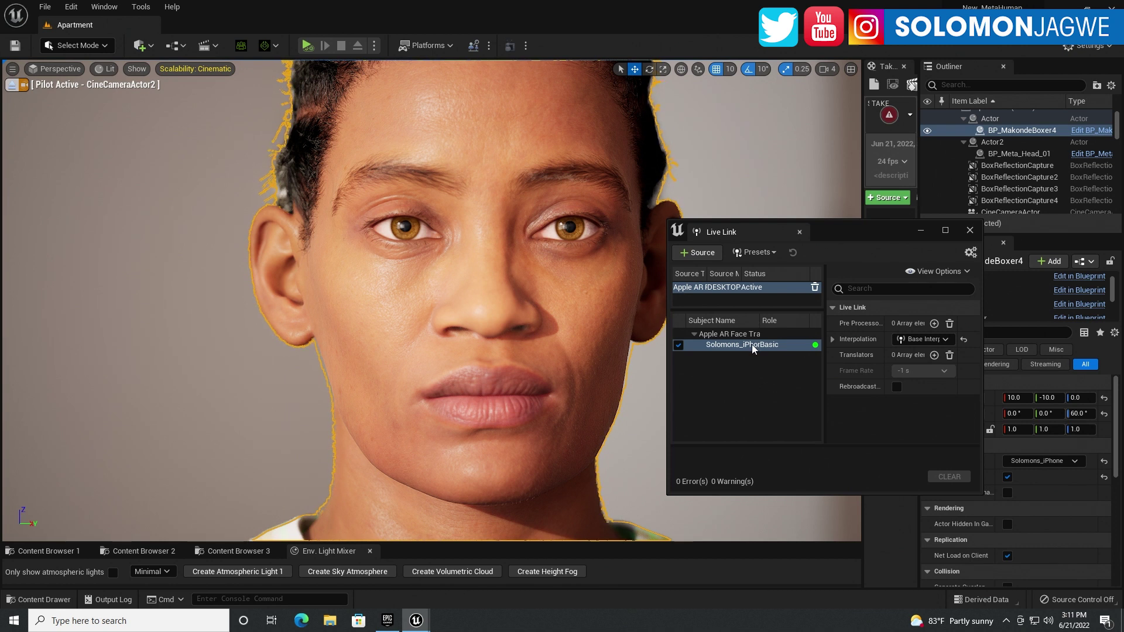
drag(867, 226, 201, 339)
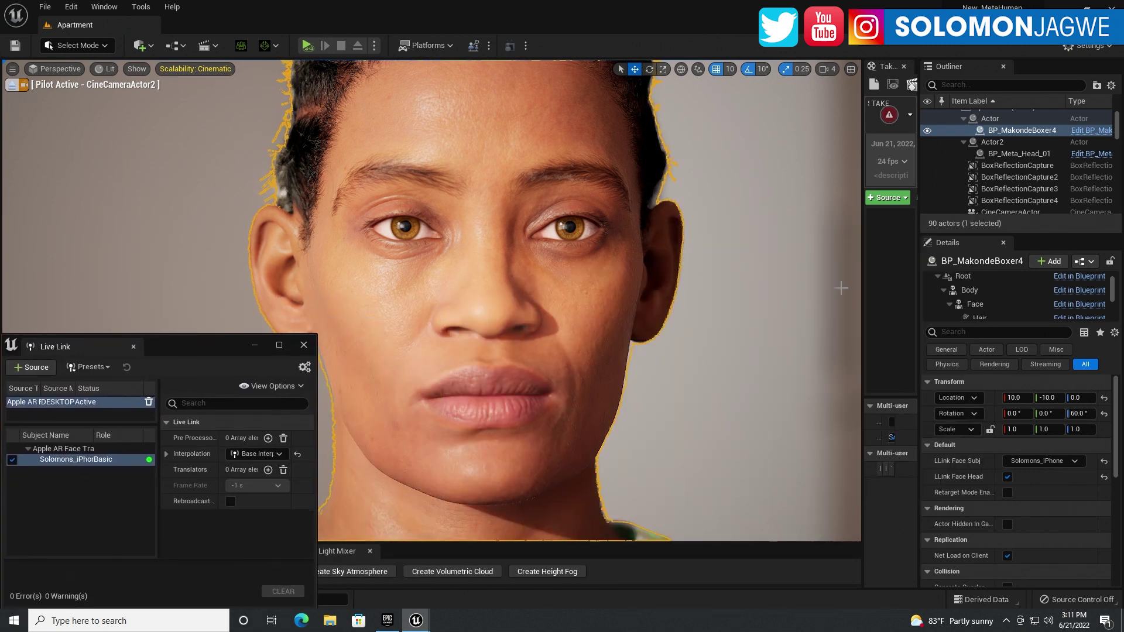
- Assign the connected iPhone as the LLink Face Subj of BP_MakondeBoxer4 and start simulating the level
click(590, 171)
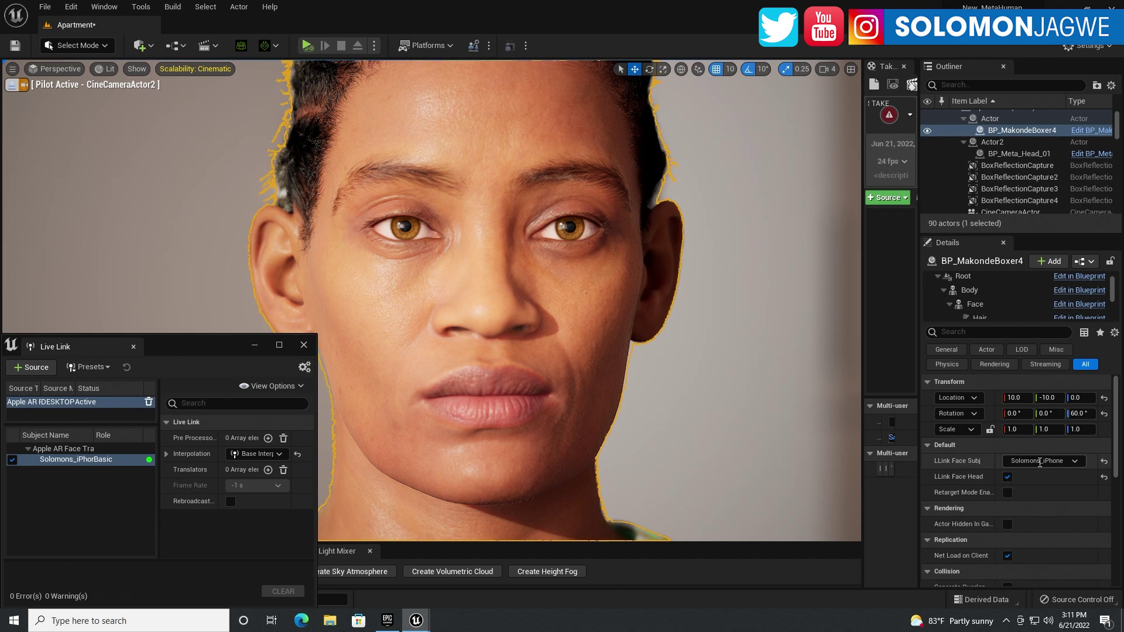
click(1075, 461)
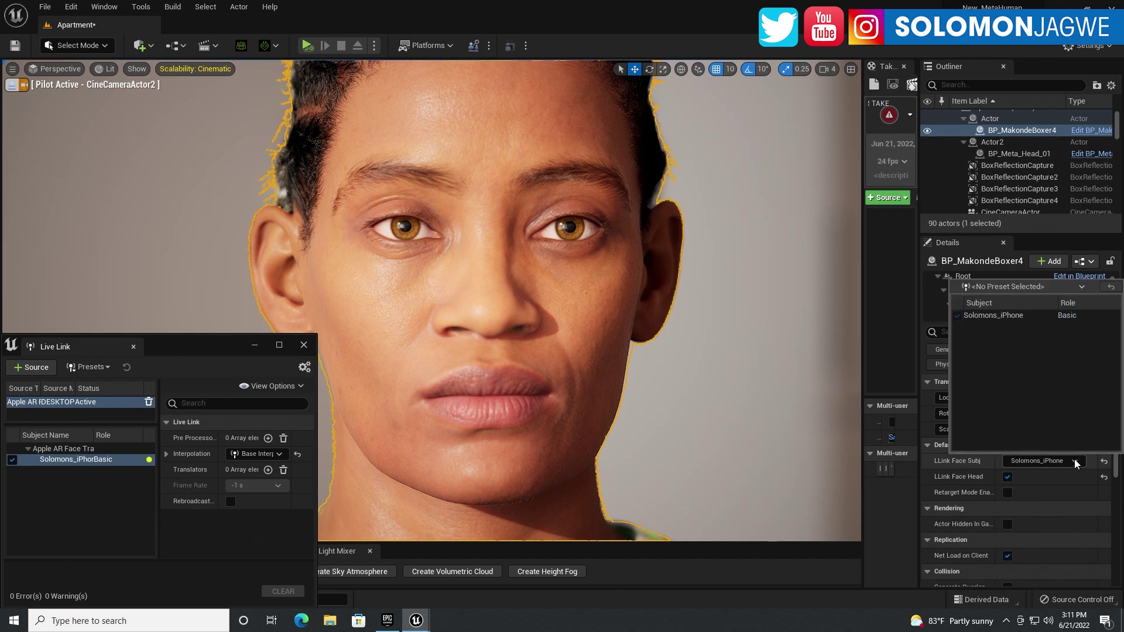
click(1016, 314)
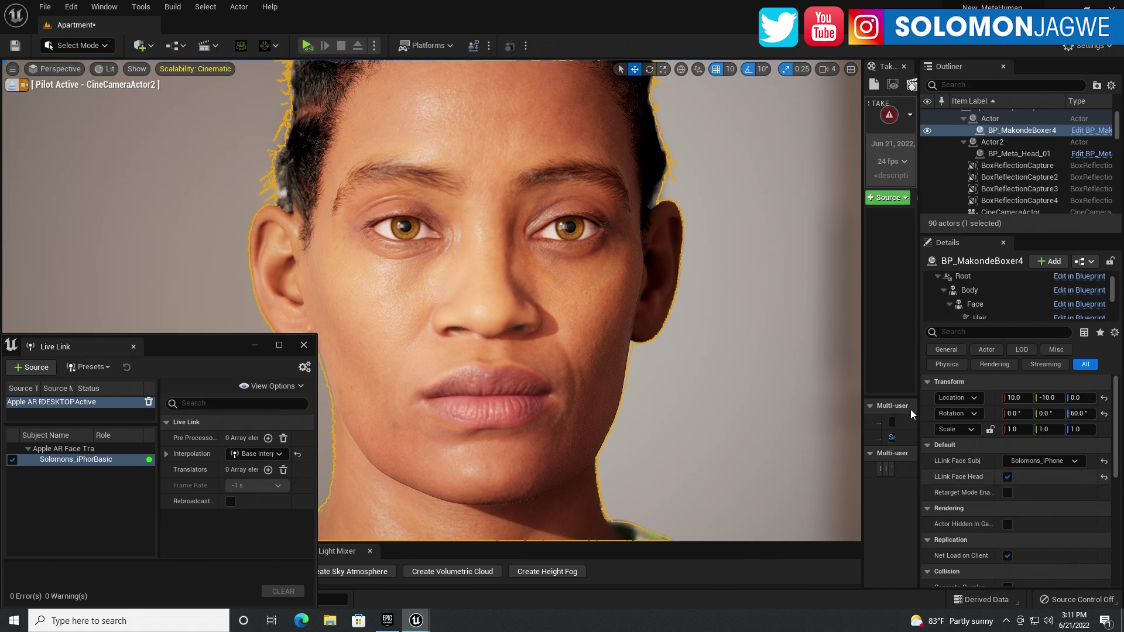
click(374, 46)
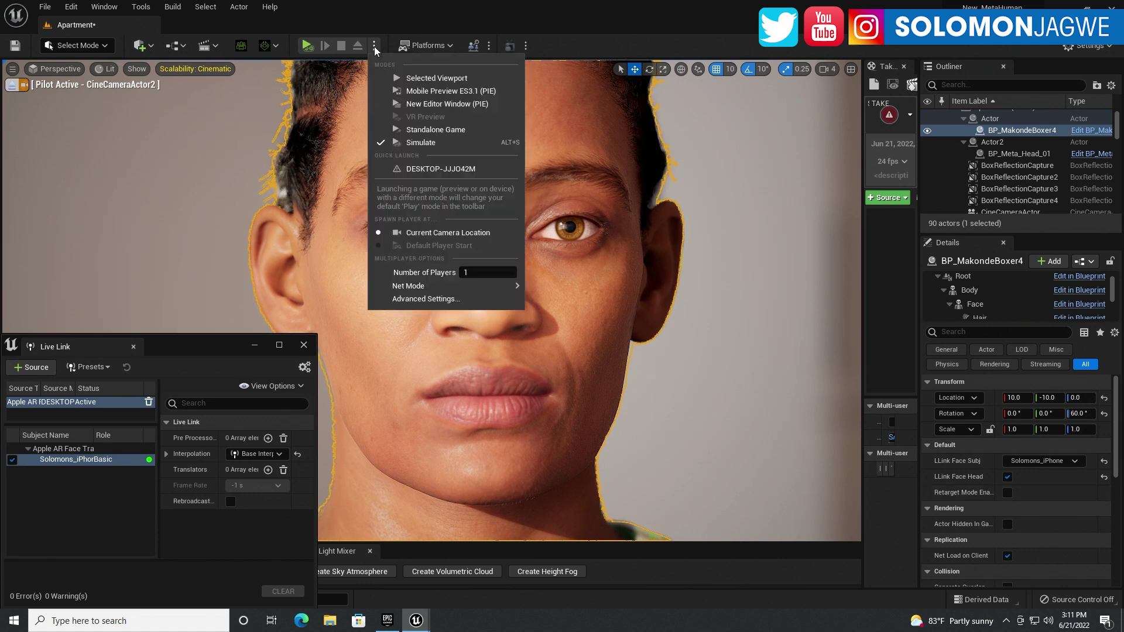
click(417, 147)
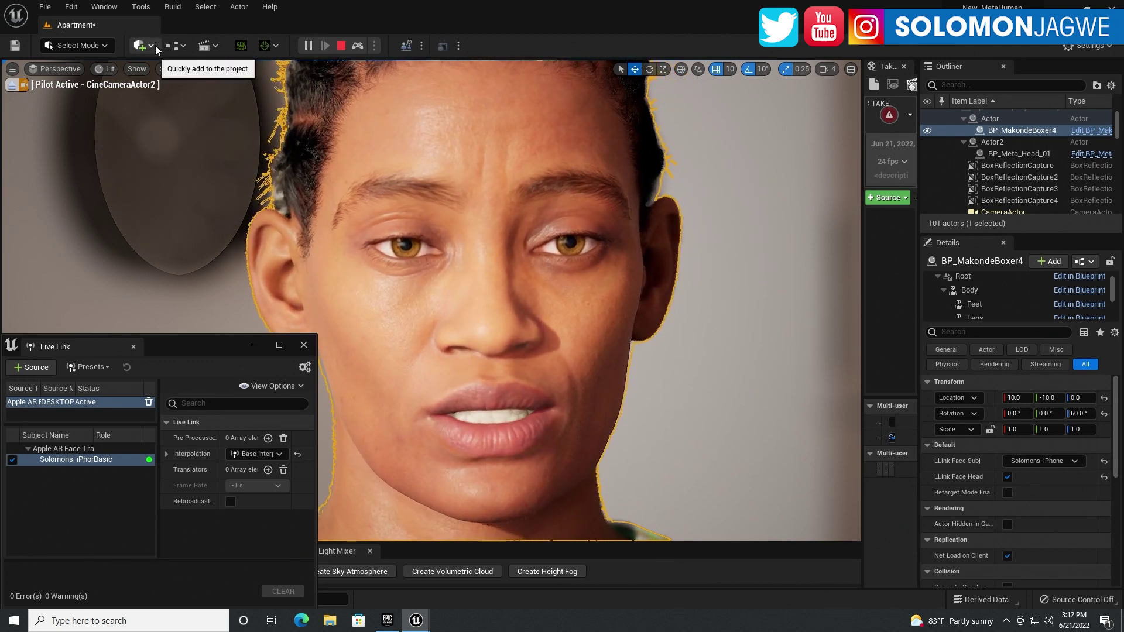
- View the Alien5 character among My MetaHumans in Quixel Bridge and close Bridge
click(152, 45)
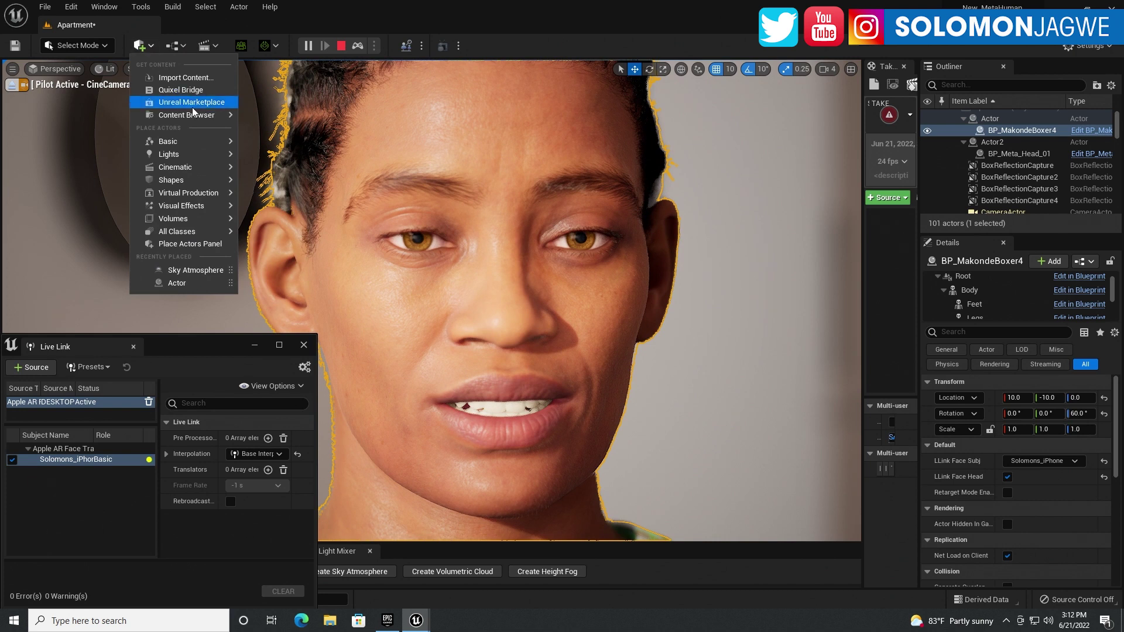
click(188, 93)
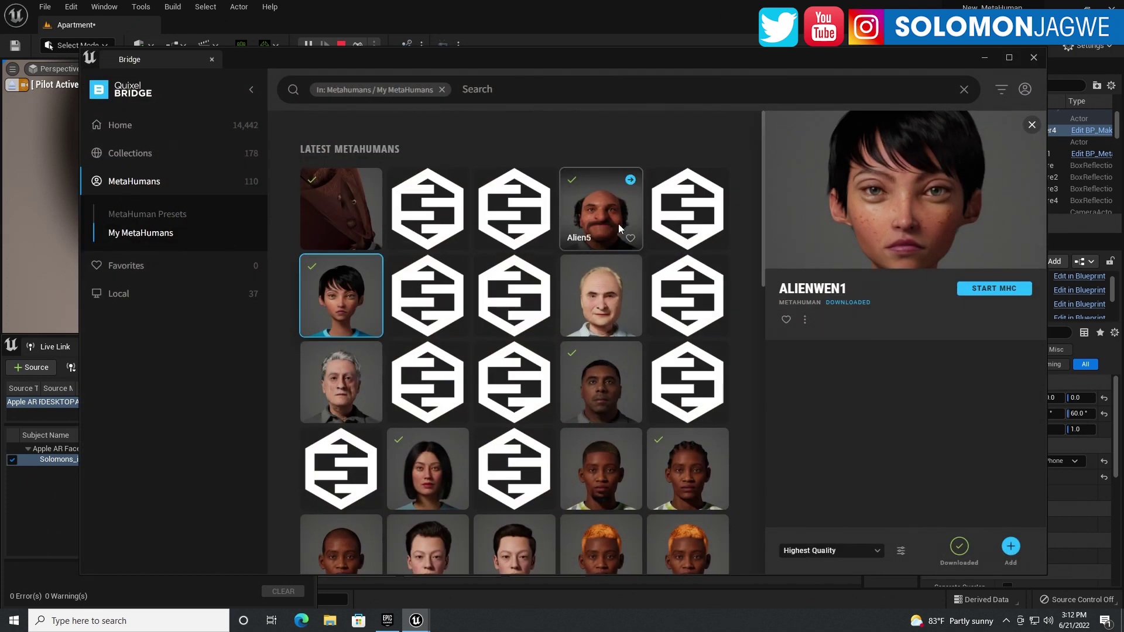
click(602, 225)
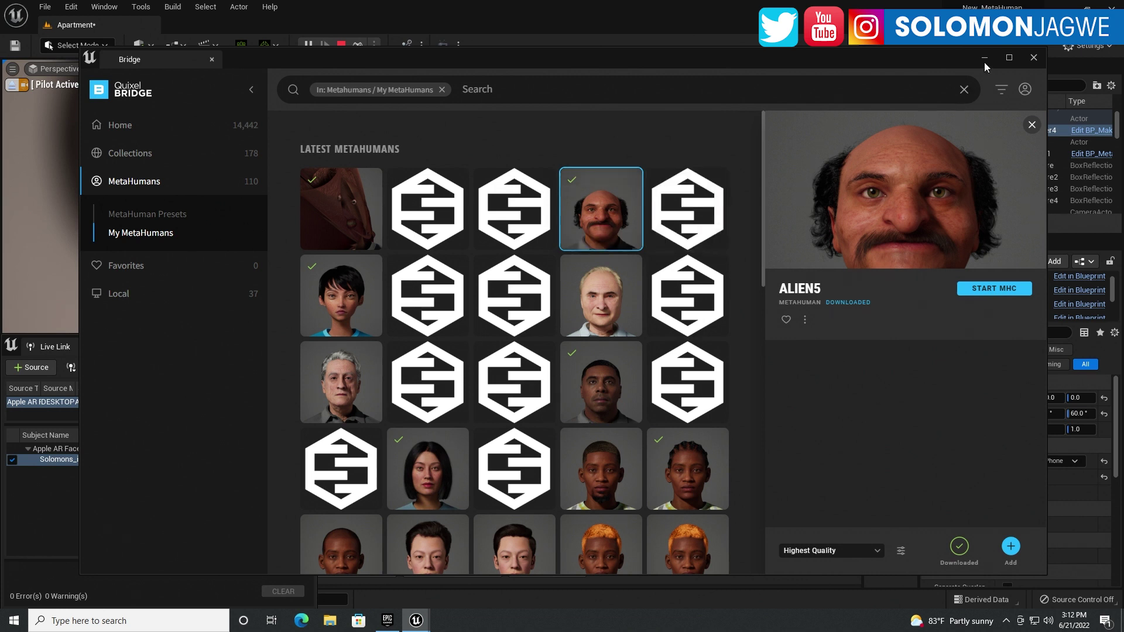
click(1033, 57)
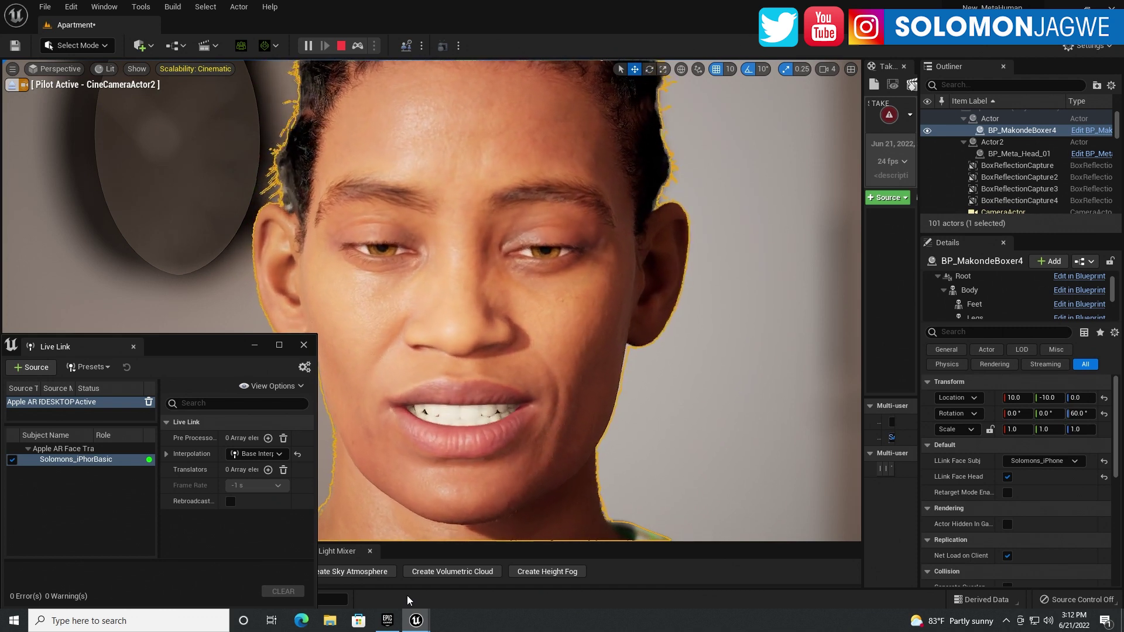
- Switch to the Epic Games Launcher and show the 5.0 MetaHumans_Ai project's folder in File Explorer
mouse_move(391, 625)
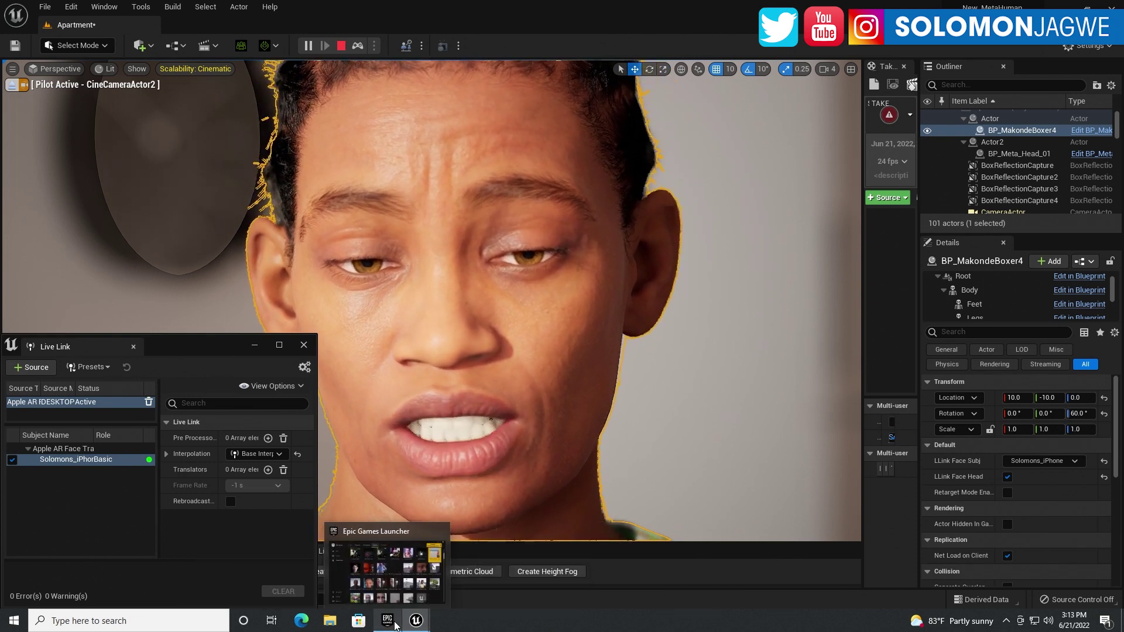
click(395, 625)
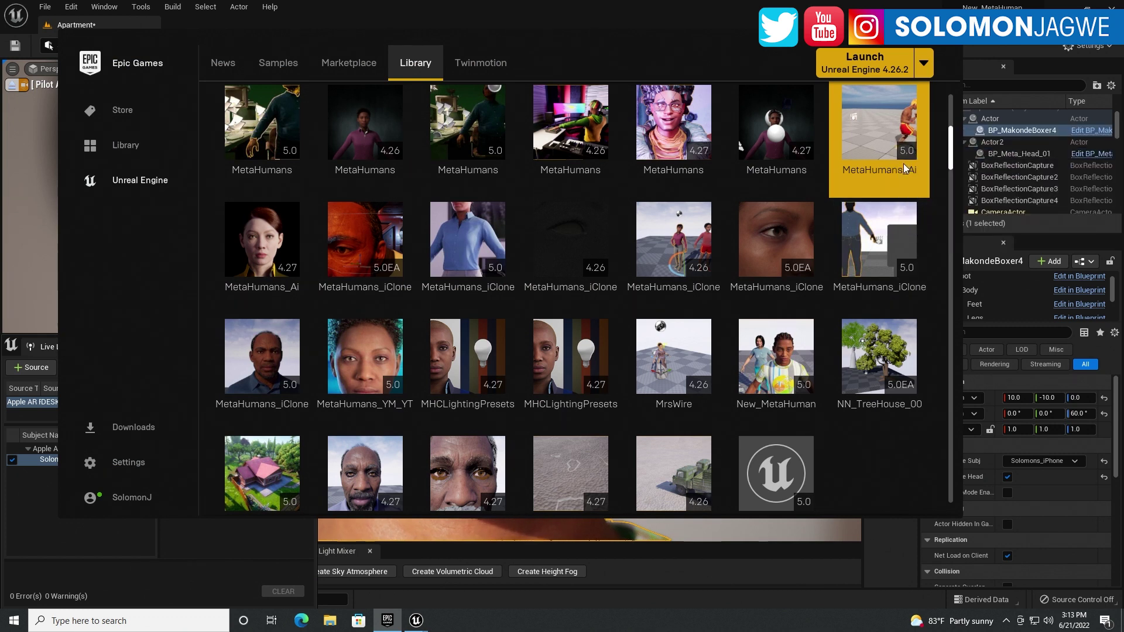
mouse_move(904, 163)
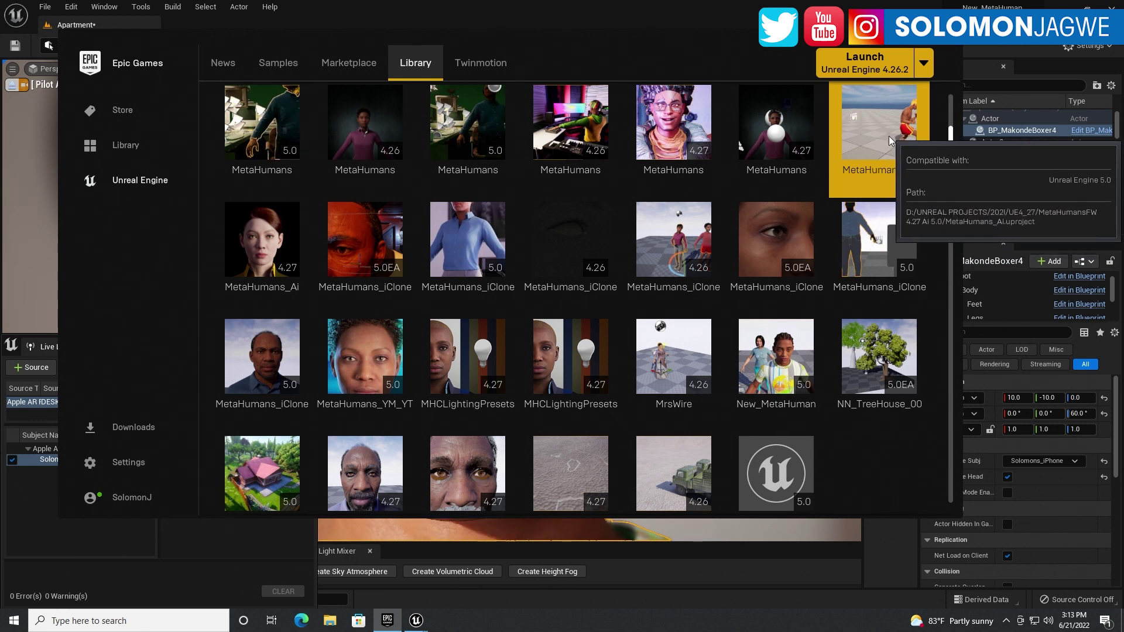
right_click(862, 132)
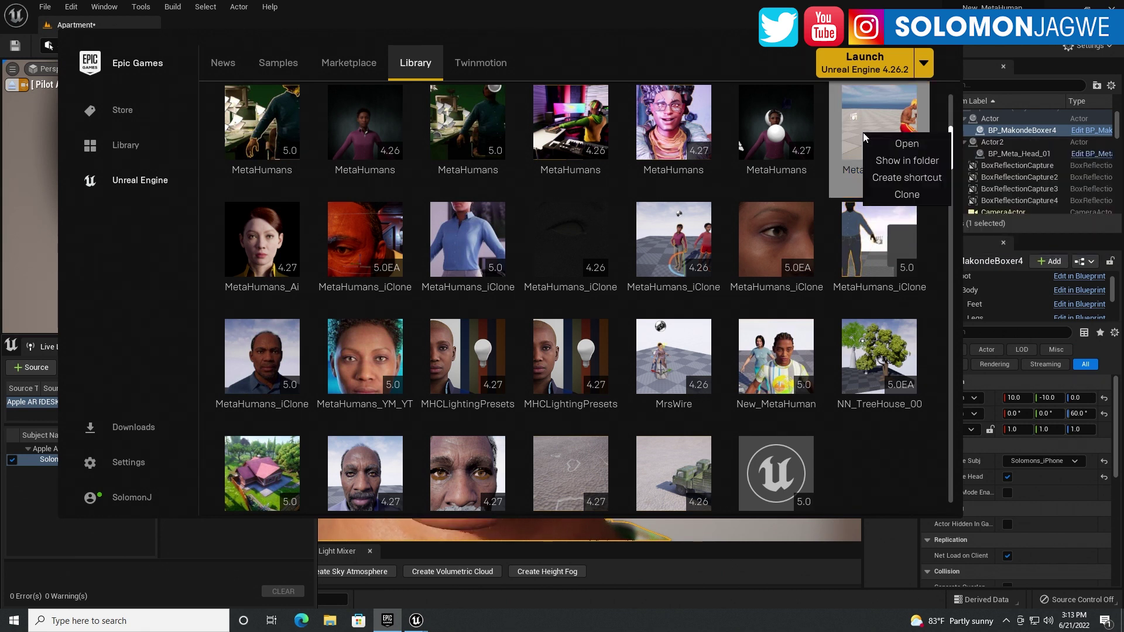
click(902, 164)
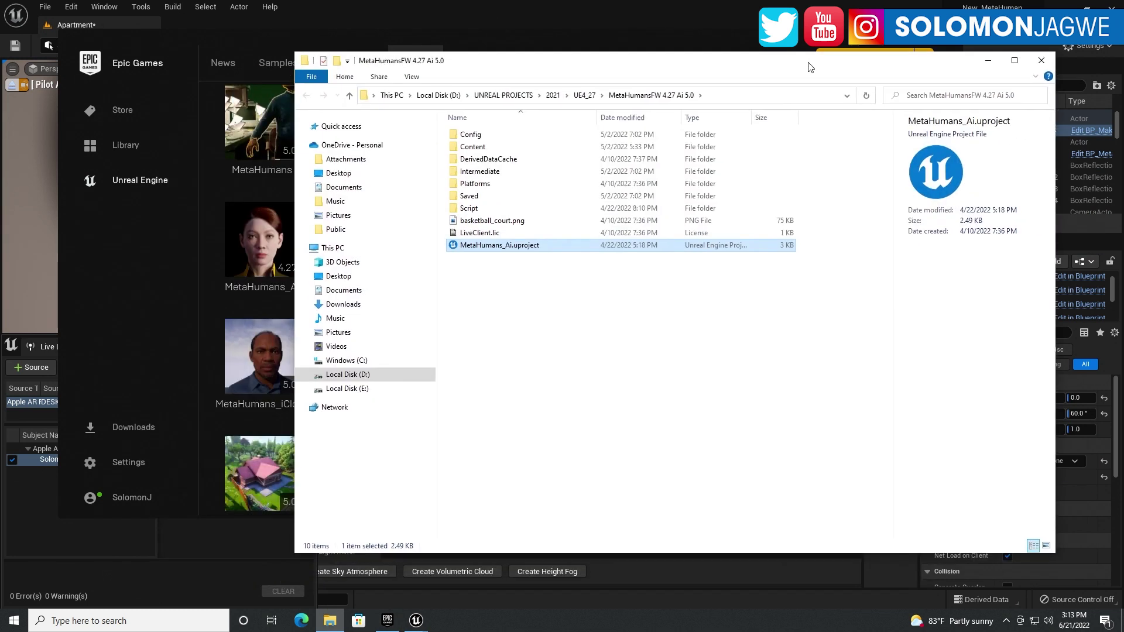
drag(808, 66, 841, 53)
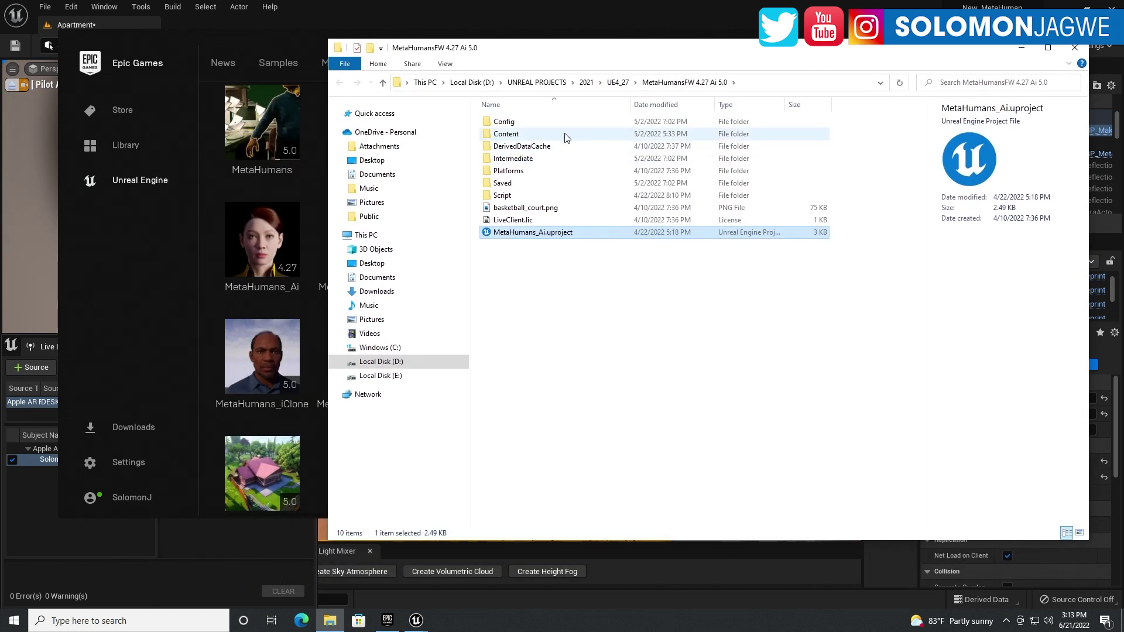
- Open the project's Content/MetaHumans/Common/Common/Mocap folder
double_click(519, 134)
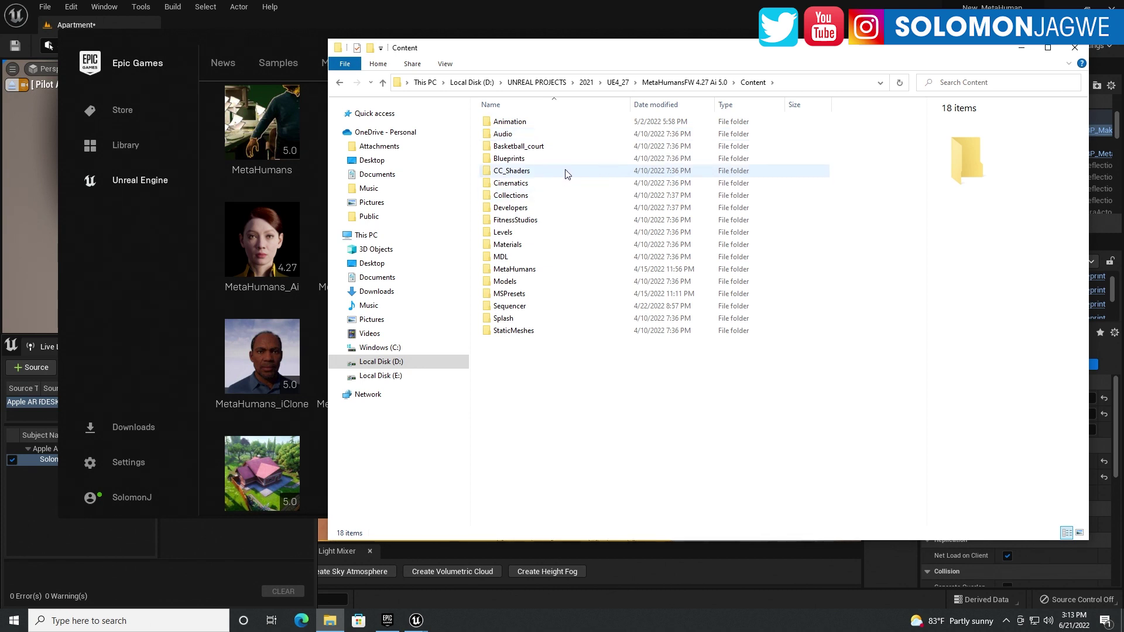
click(518, 275)
double_click(517, 274)
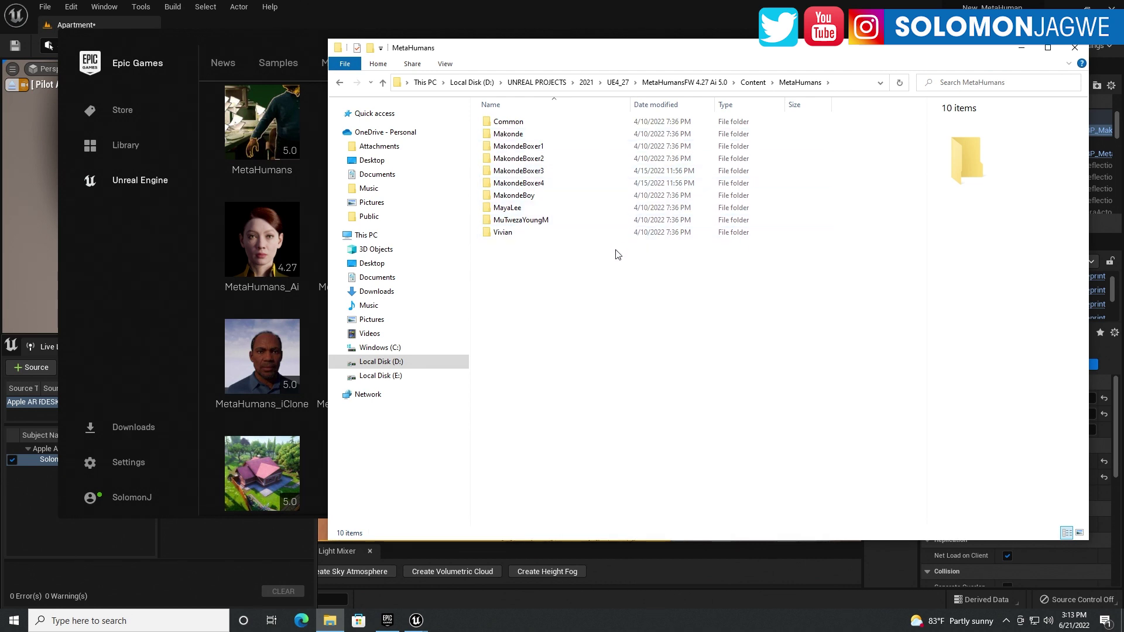
double_click(511, 124)
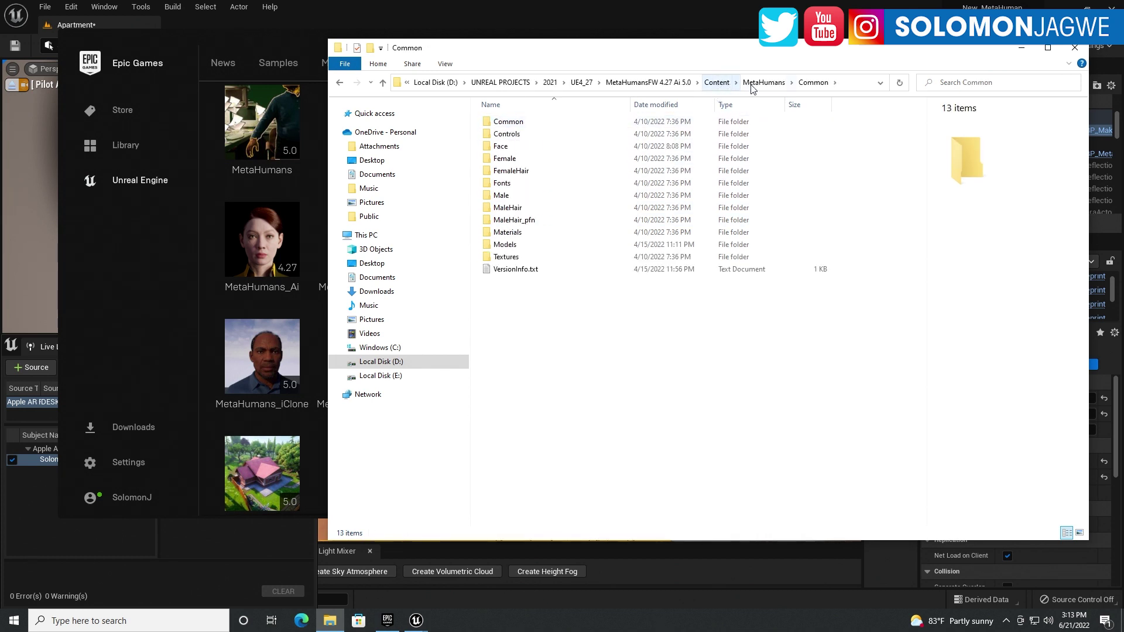
double_click(510, 125)
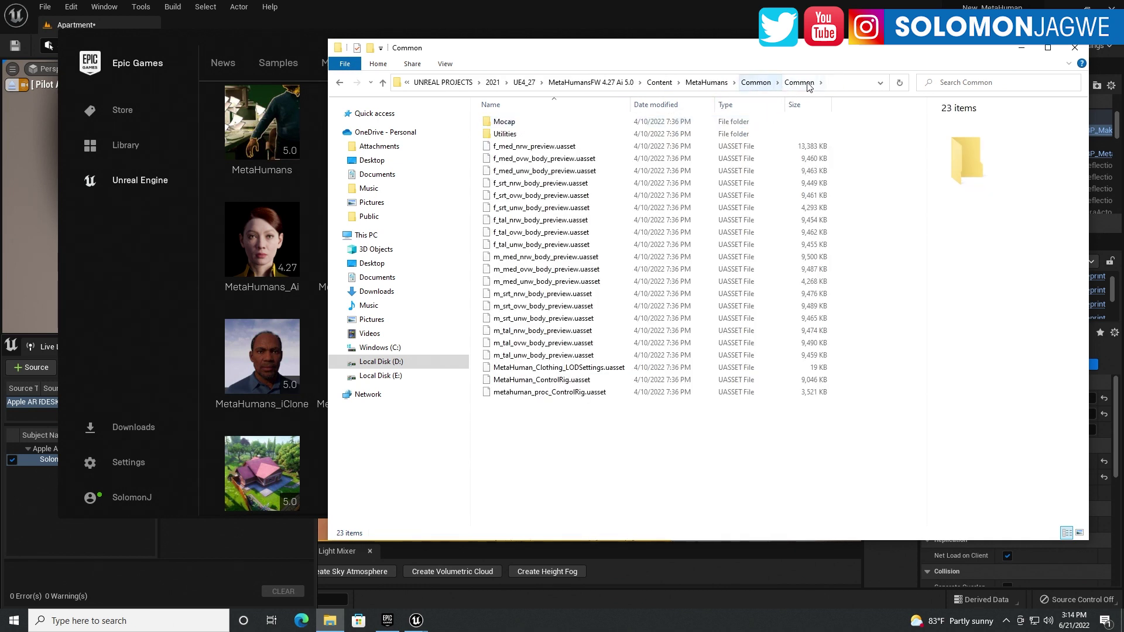
double_click(511, 122)
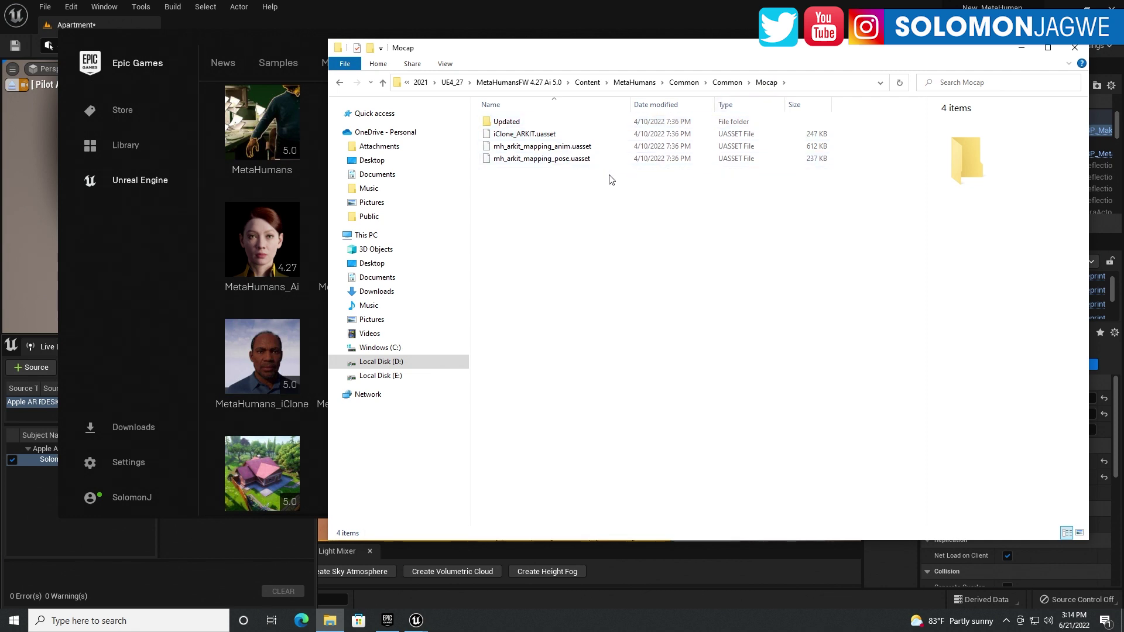
- Copy mh_arkit_mapping_anim.uasset and mh_arkit_mapping_pose.uasset from the Mocap folder
drag(596, 186, 504, 150)
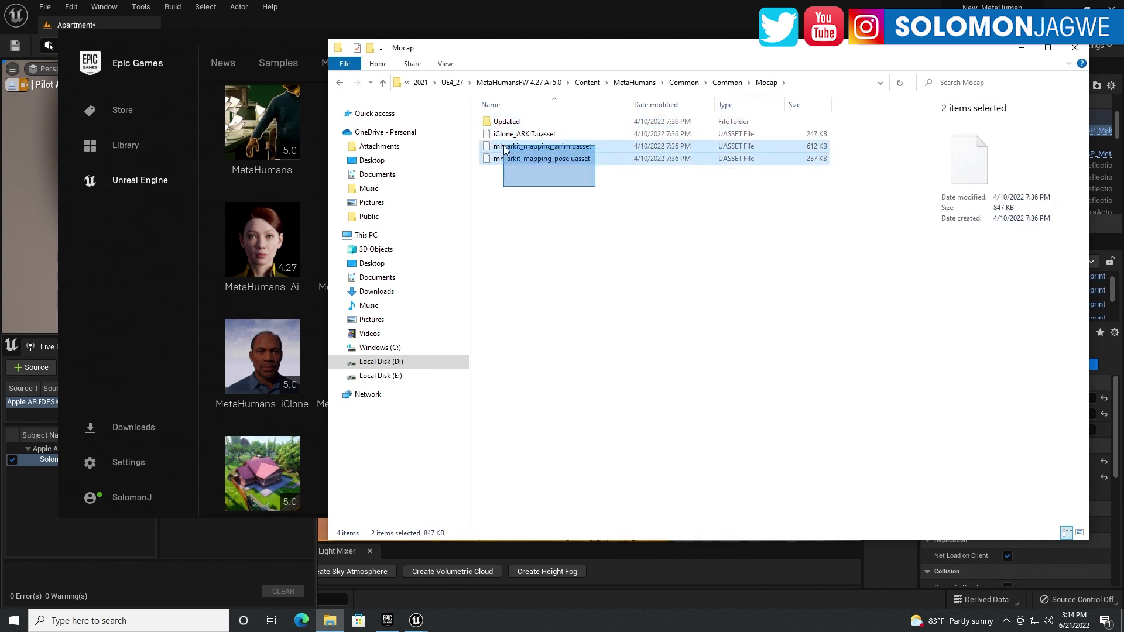
drag(569, 197, 490, 147)
right_click(528, 159)
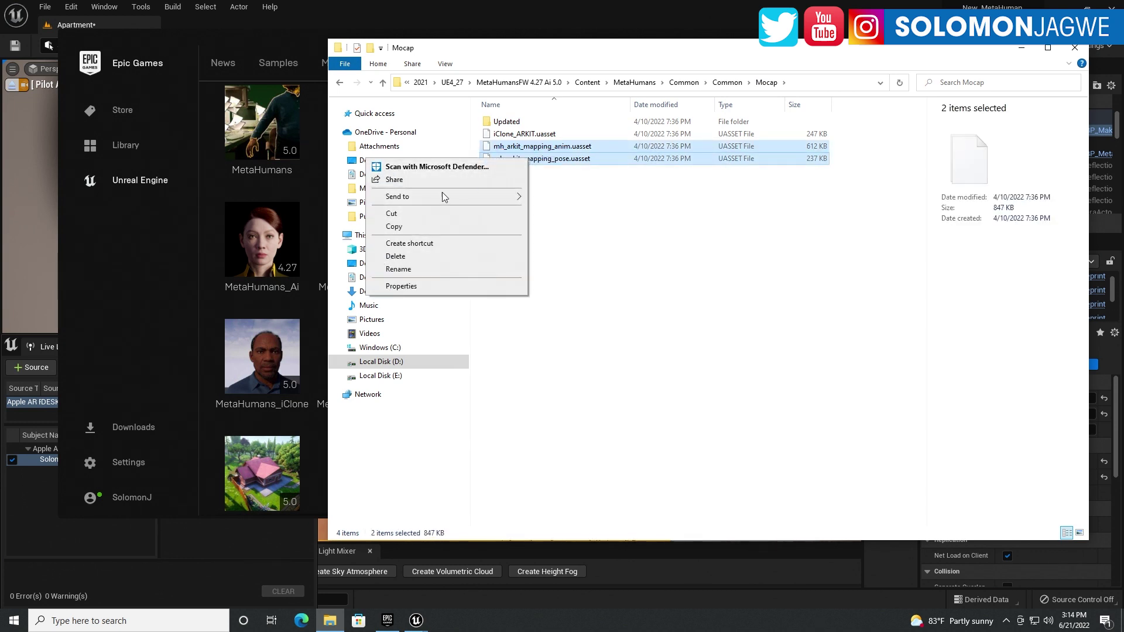
click(409, 227)
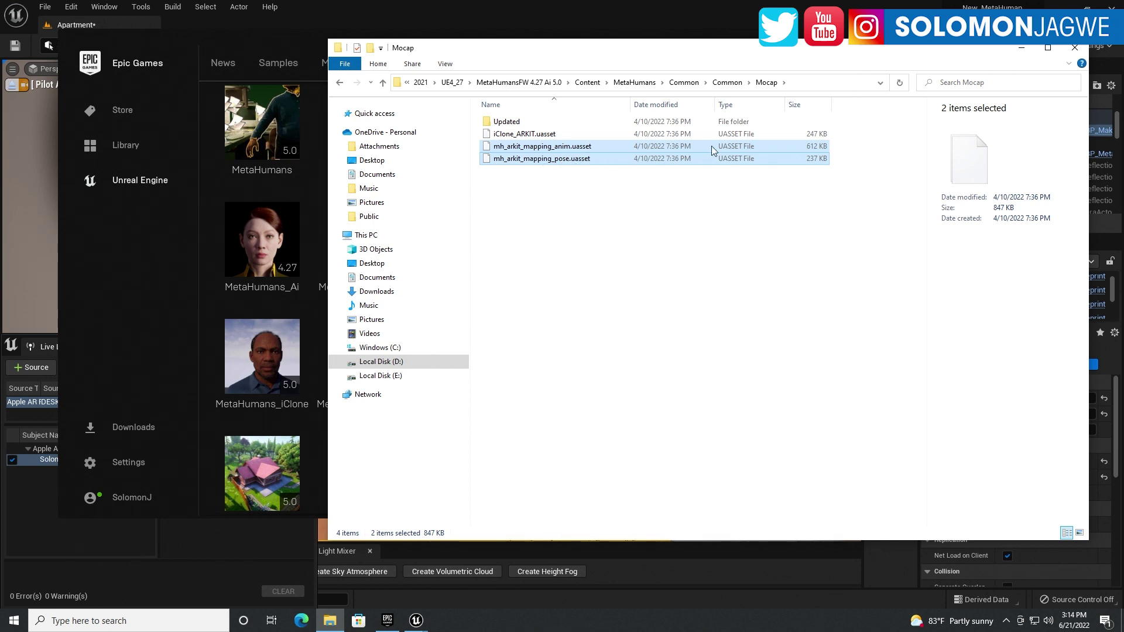
right_click(571, 156)
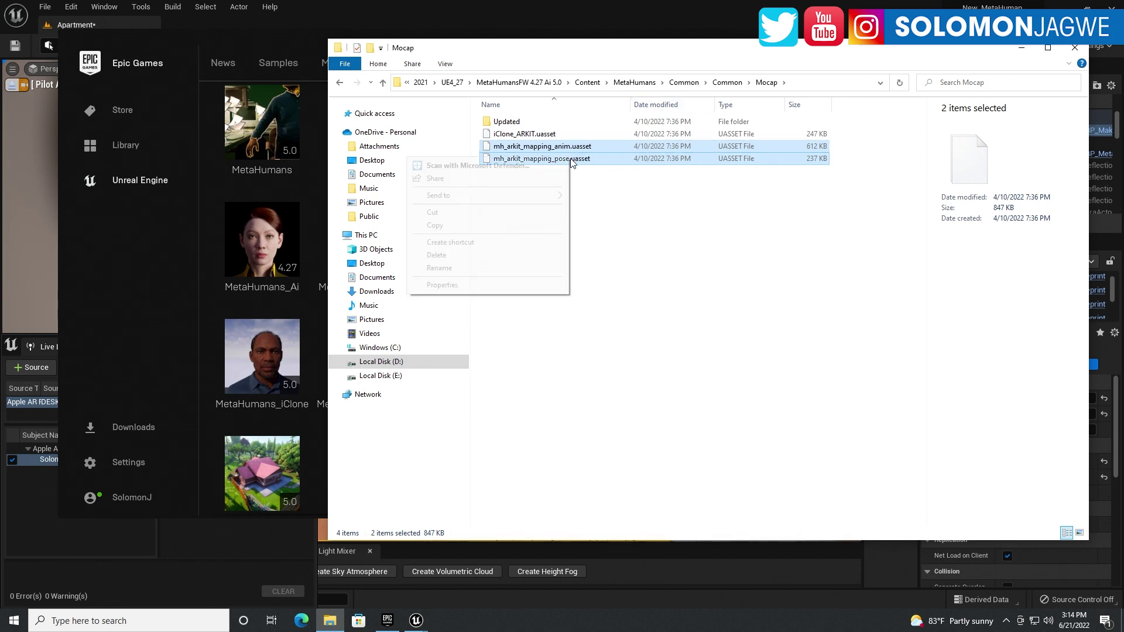
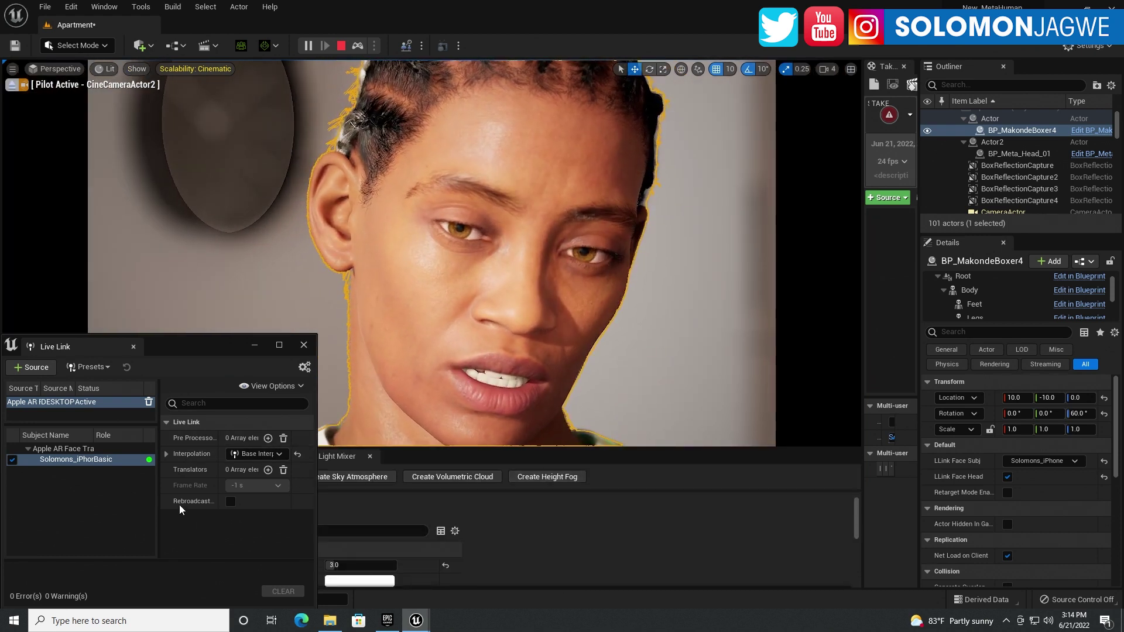
- Move the Live Link window over the viewport and browse to the project's MetaHumans folder in Content Browser 2
drag(87, 343, 390, 158)
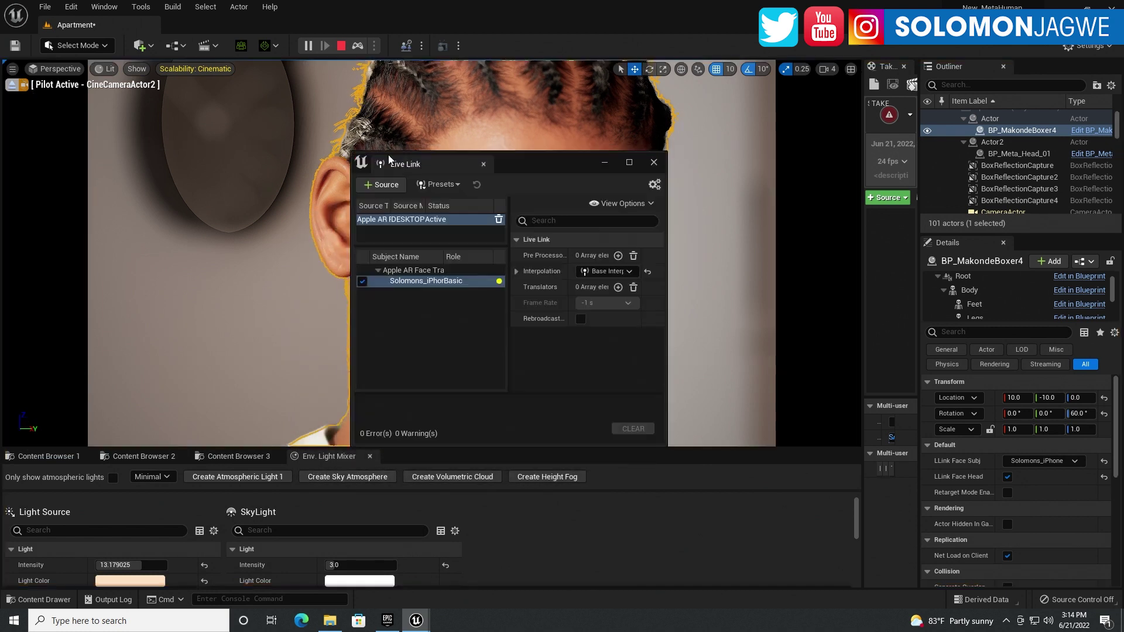
click(50, 460)
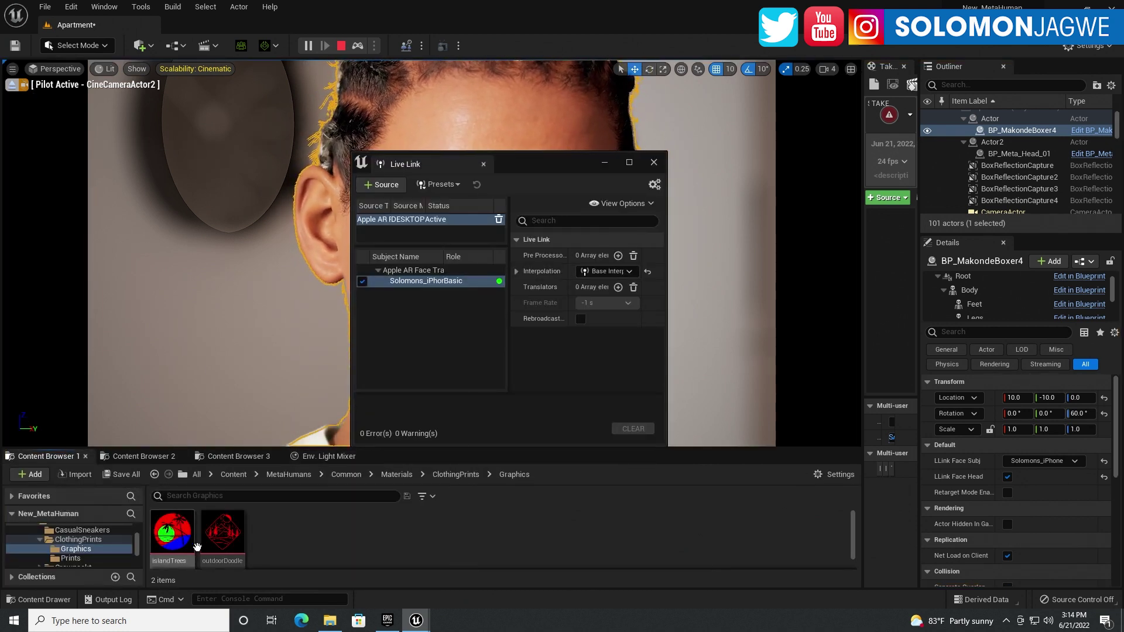
mouse_move(213, 539)
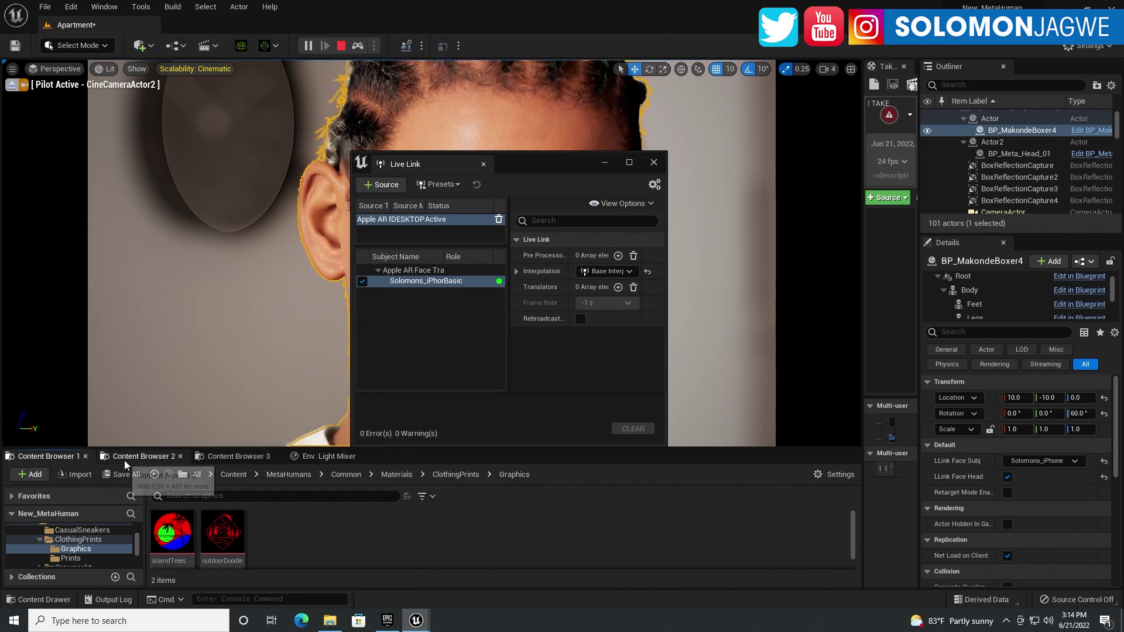
click(144, 456)
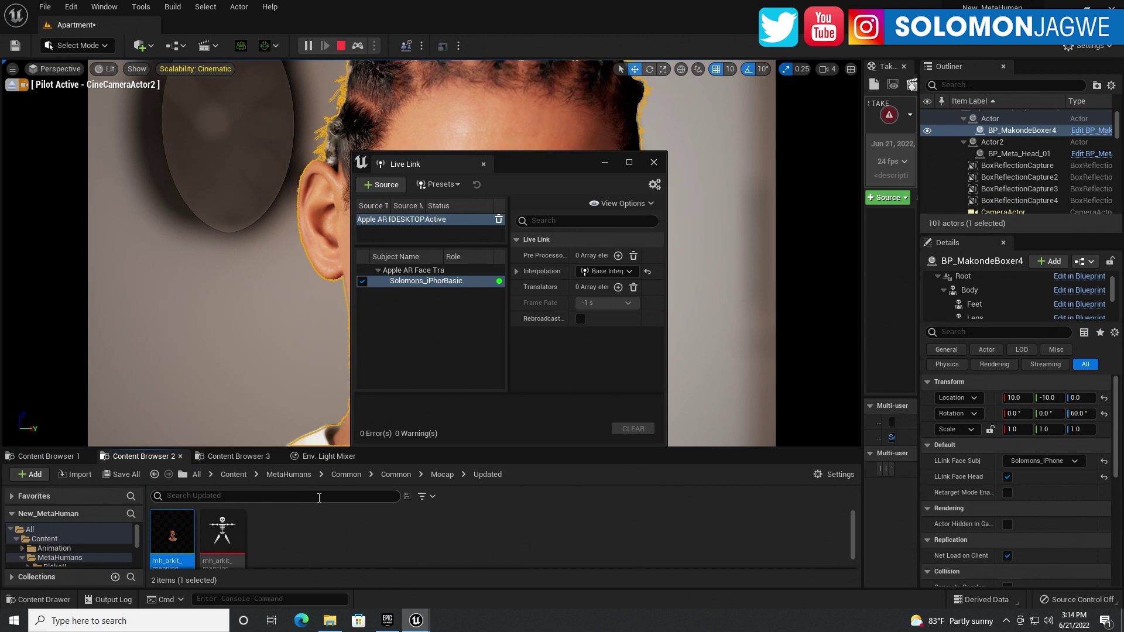
click(281, 476)
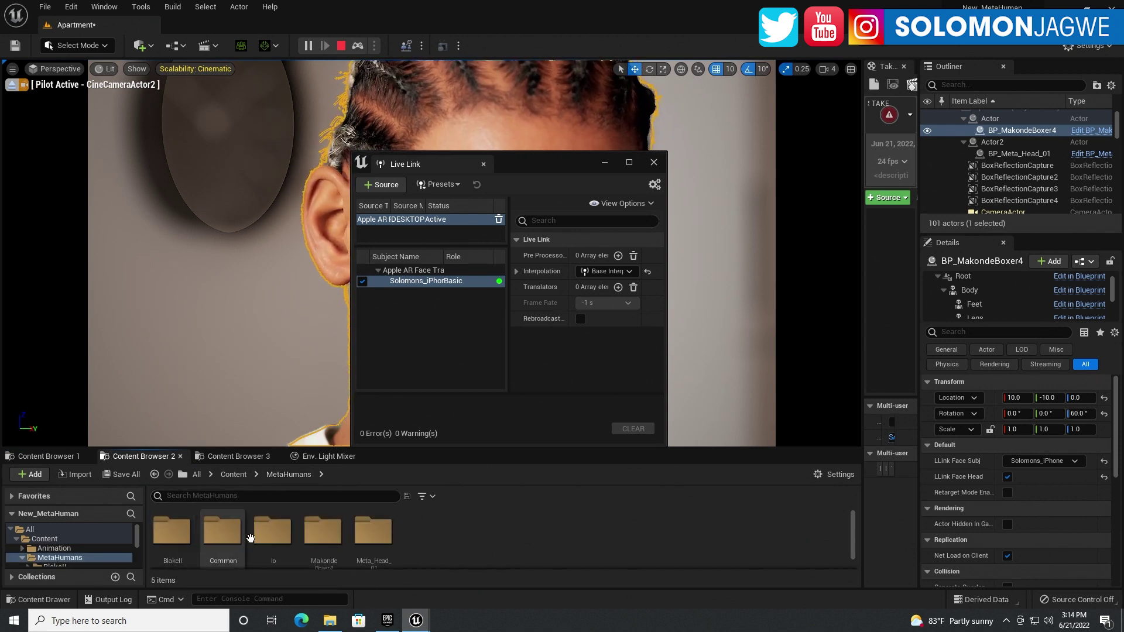
- Go up to the Content folder and show its MetaHumans folder in File Explorer
right_click(225, 535)
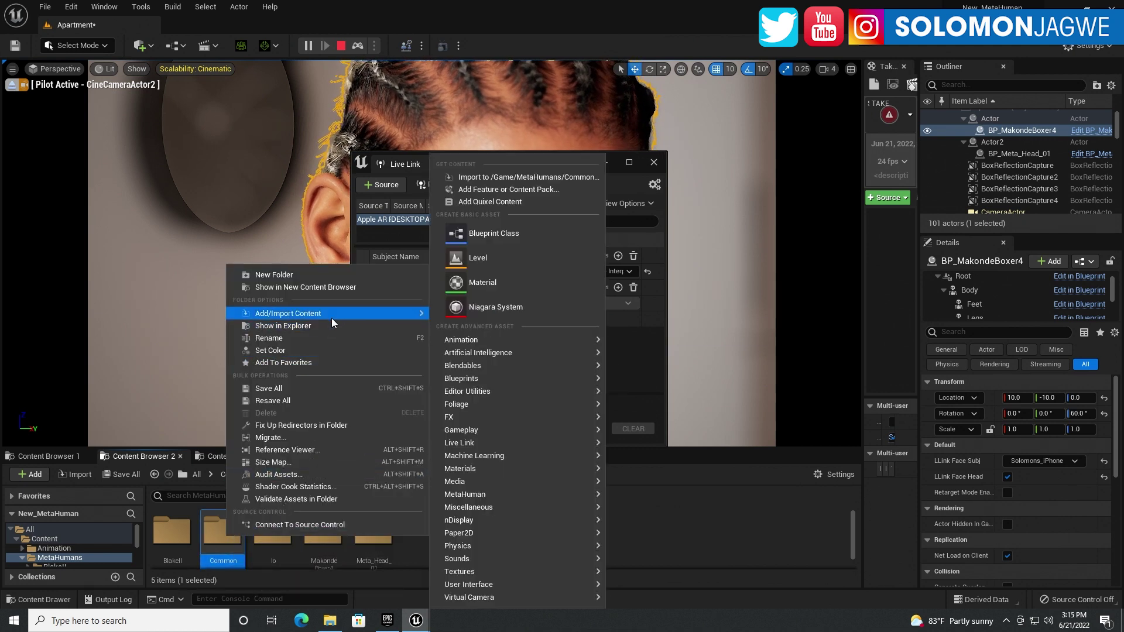
click(626, 553)
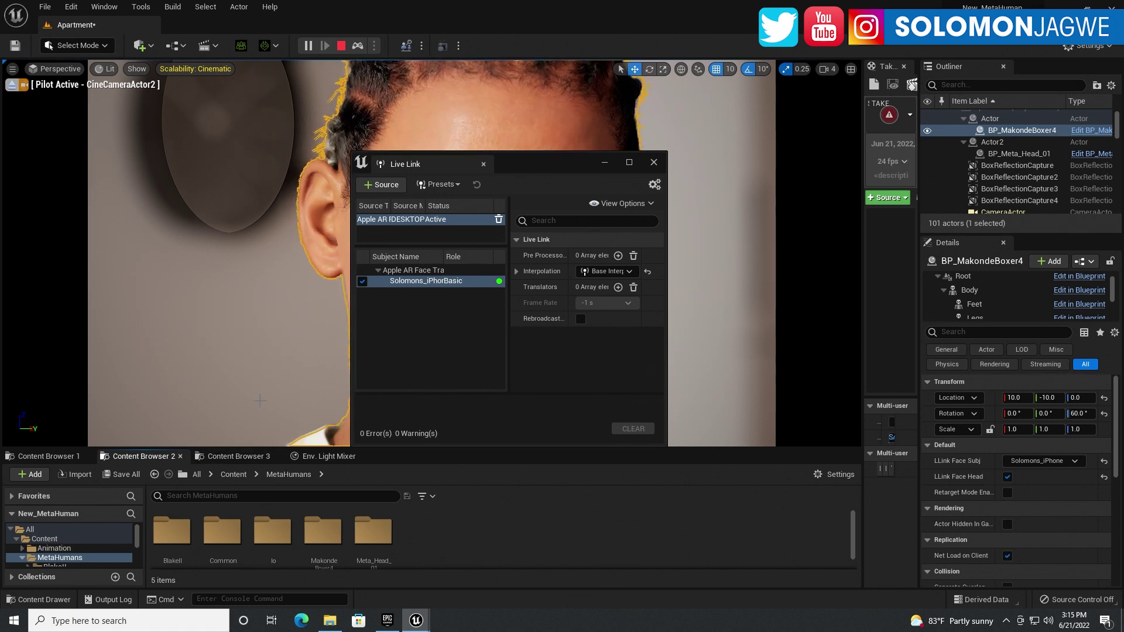
click(233, 475)
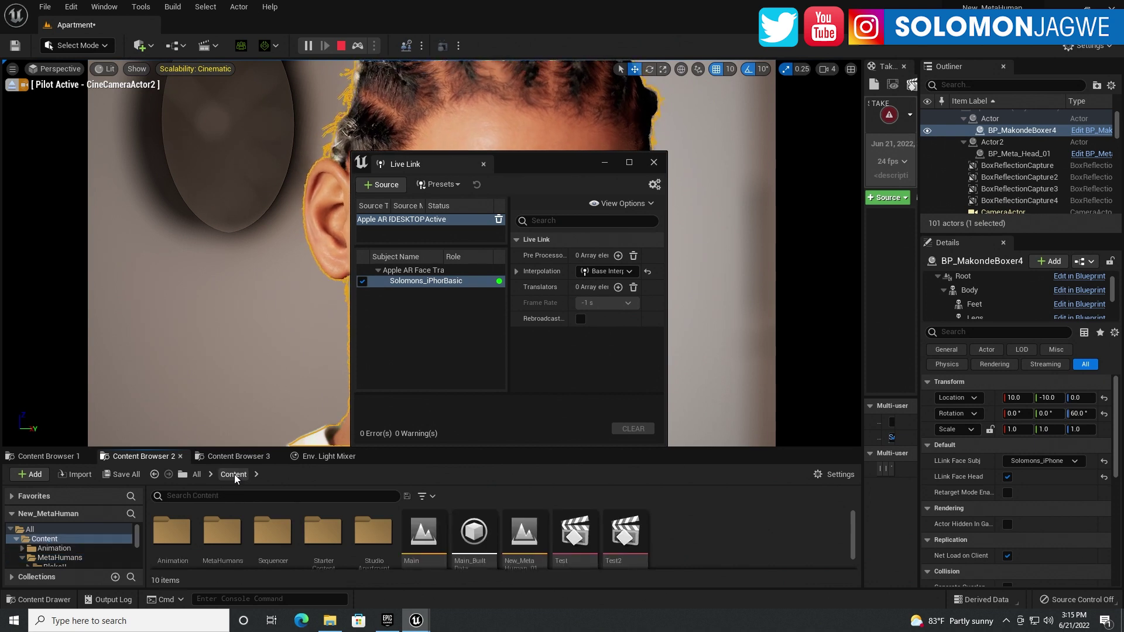
right_click(224, 531)
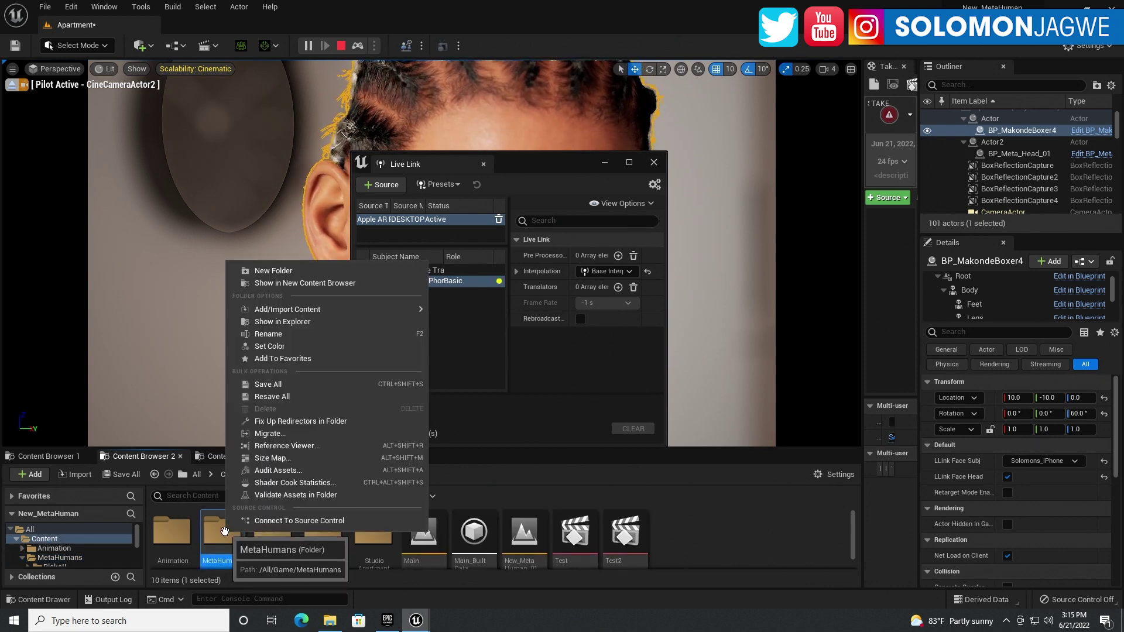
click(311, 321)
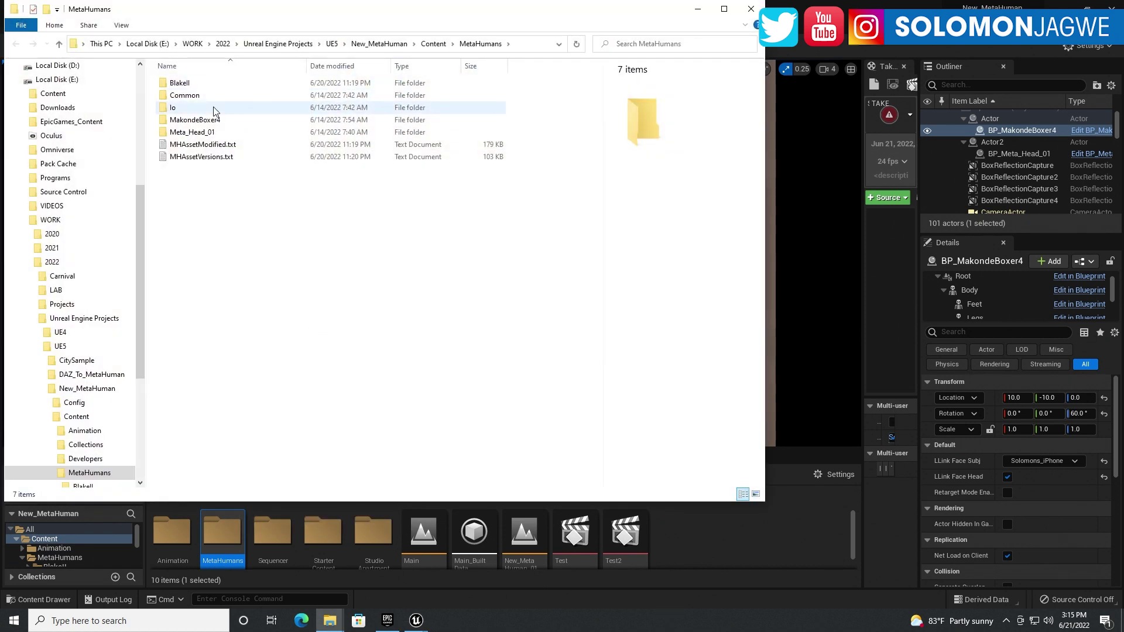
- Move the File Explorer window clear and open the Common/Common/Mocap folder of the New_MetaHuman project
drag(367, 18, 686, 94)
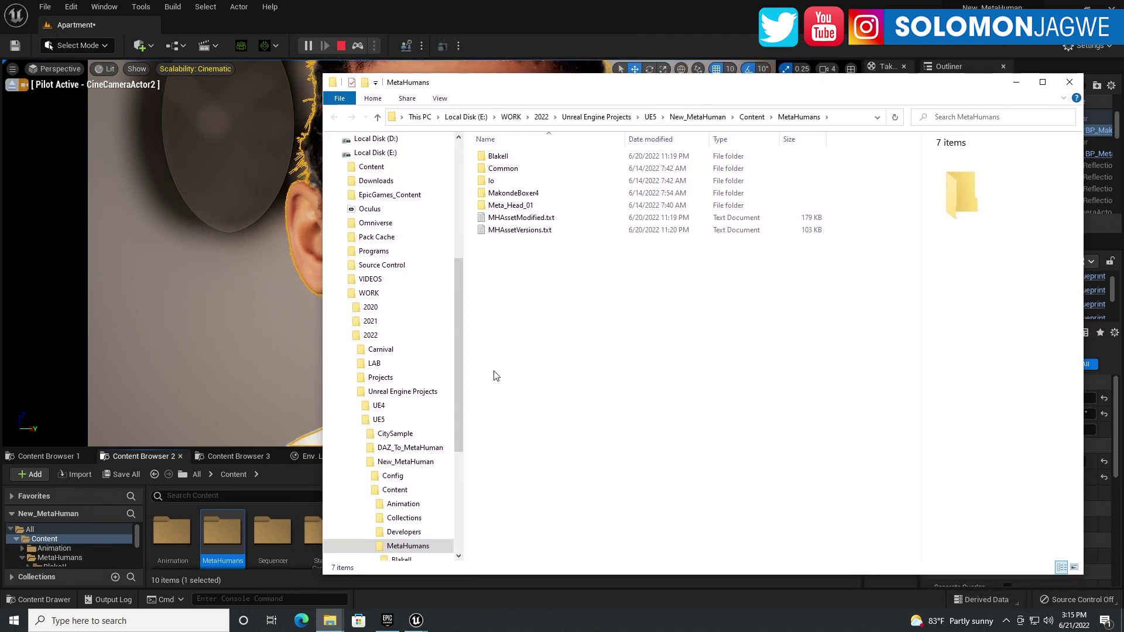
double_click(510, 169)
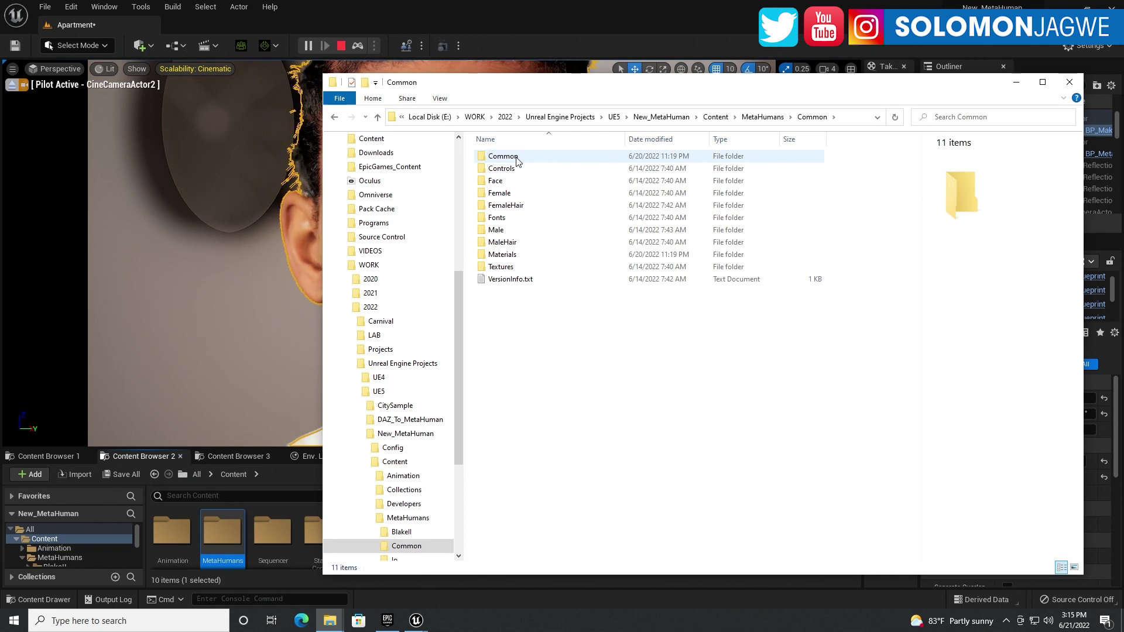
double_click(503, 157)
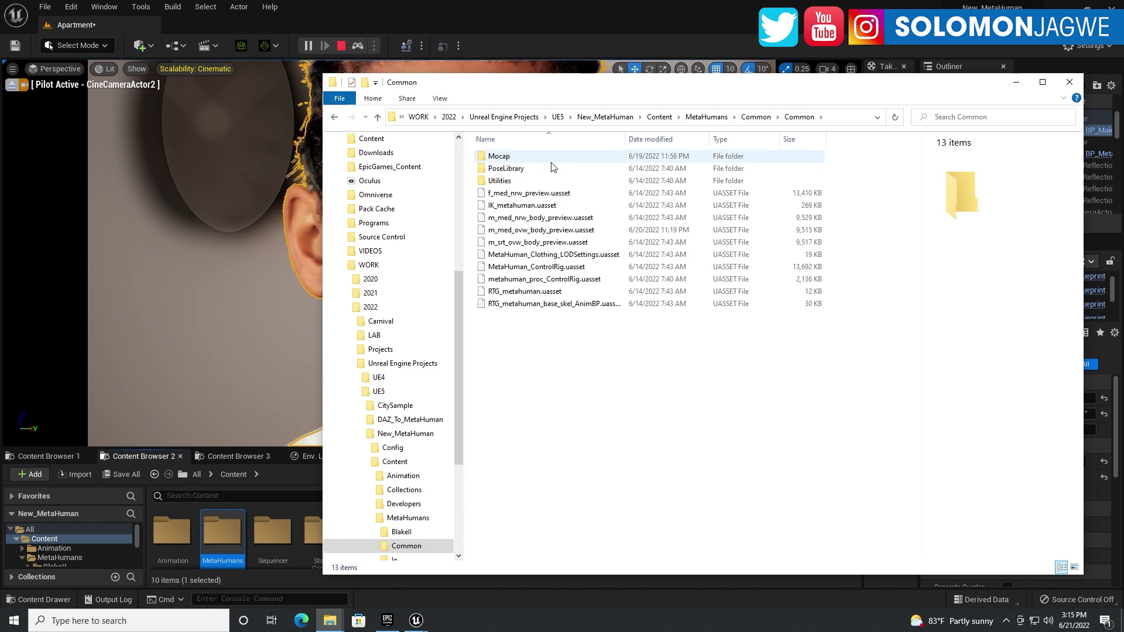
double_click(502, 156)
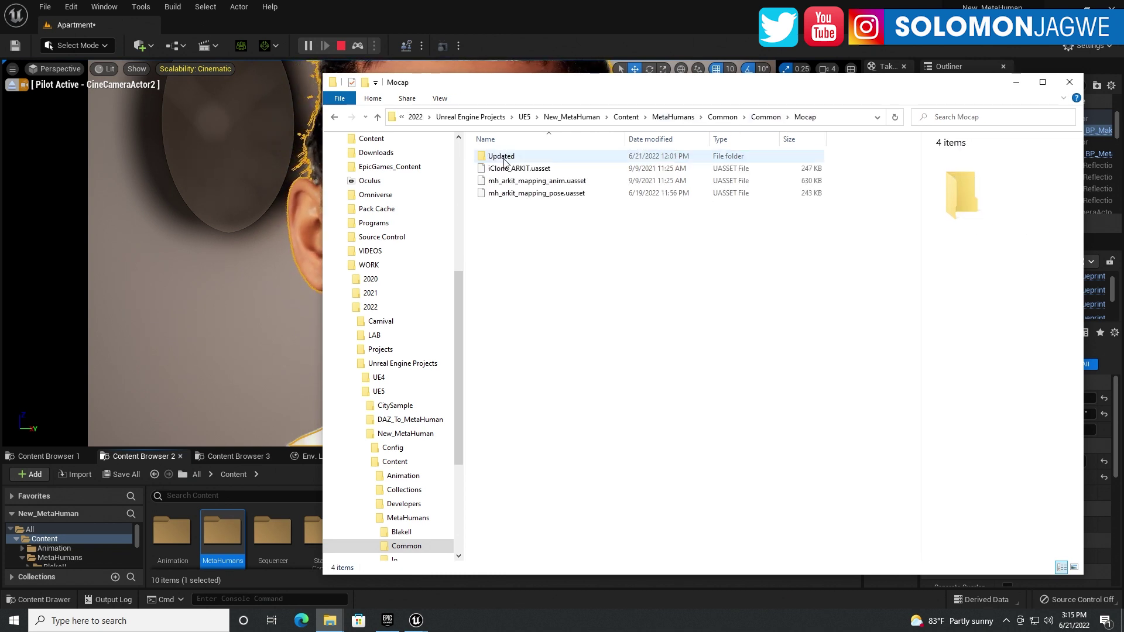
- Examine iClone_ARKIT.uasset, the mh_arkit_mapping_anim and mh_arkit_mapping_pose files, and the paste option in the Mocap folder, without pasting anything
right_click(575, 237)
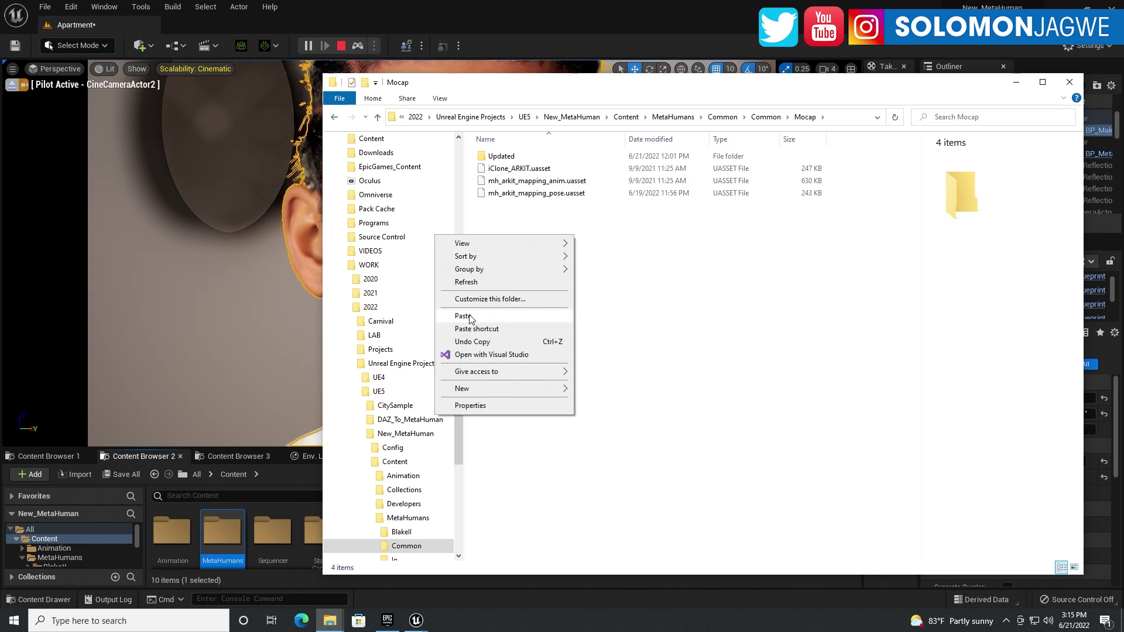
click(575, 229)
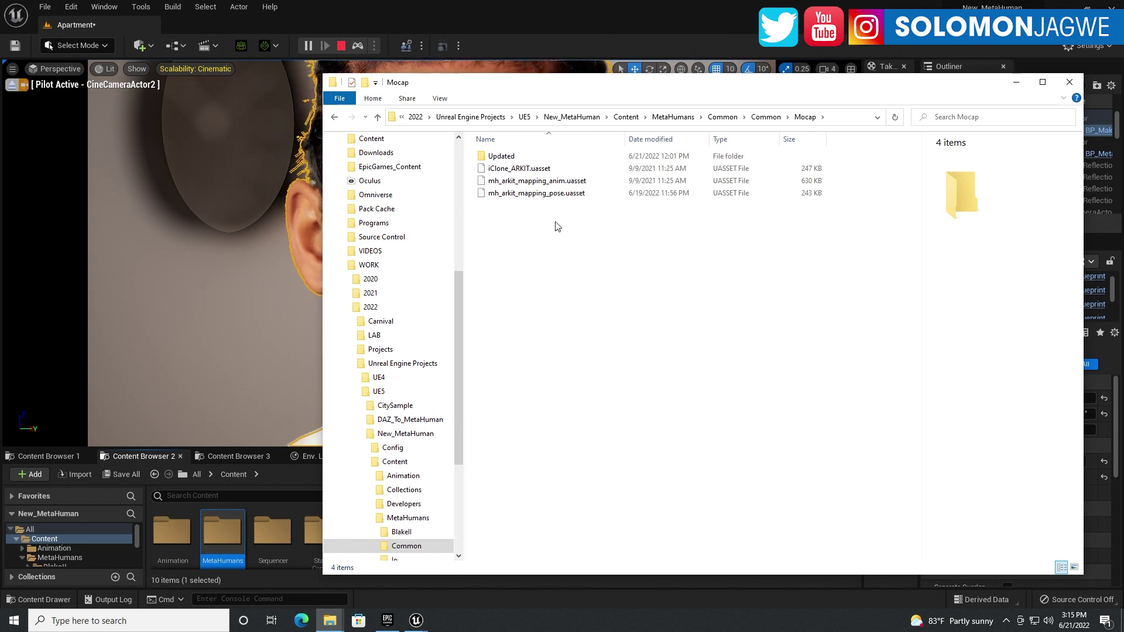
drag(559, 225, 521, 178)
click(552, 241)
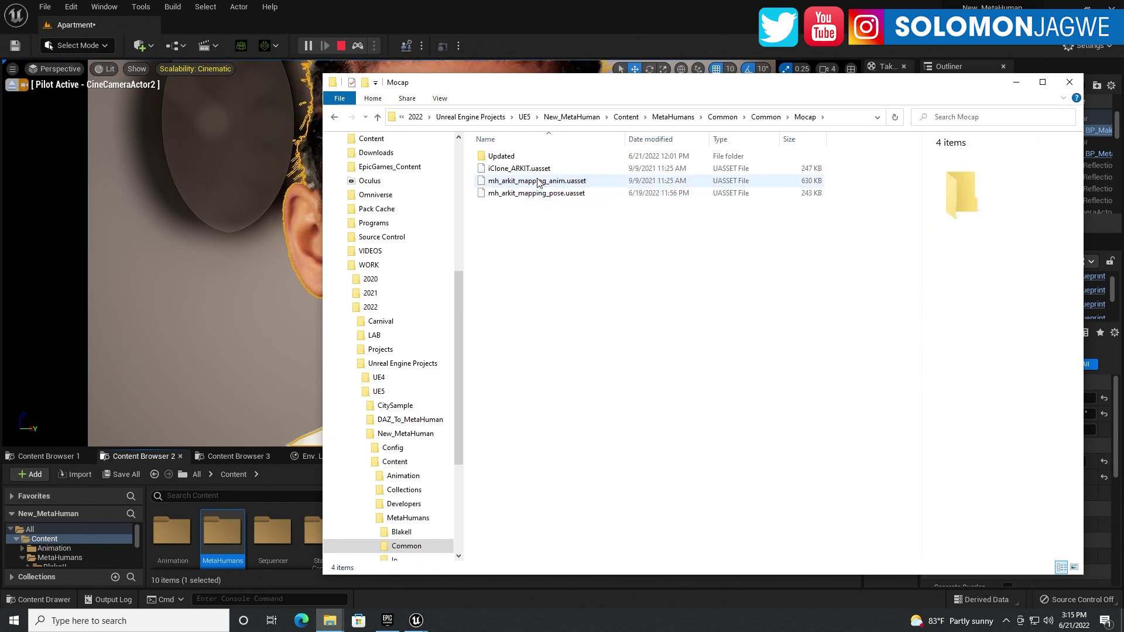
click(531, 169)
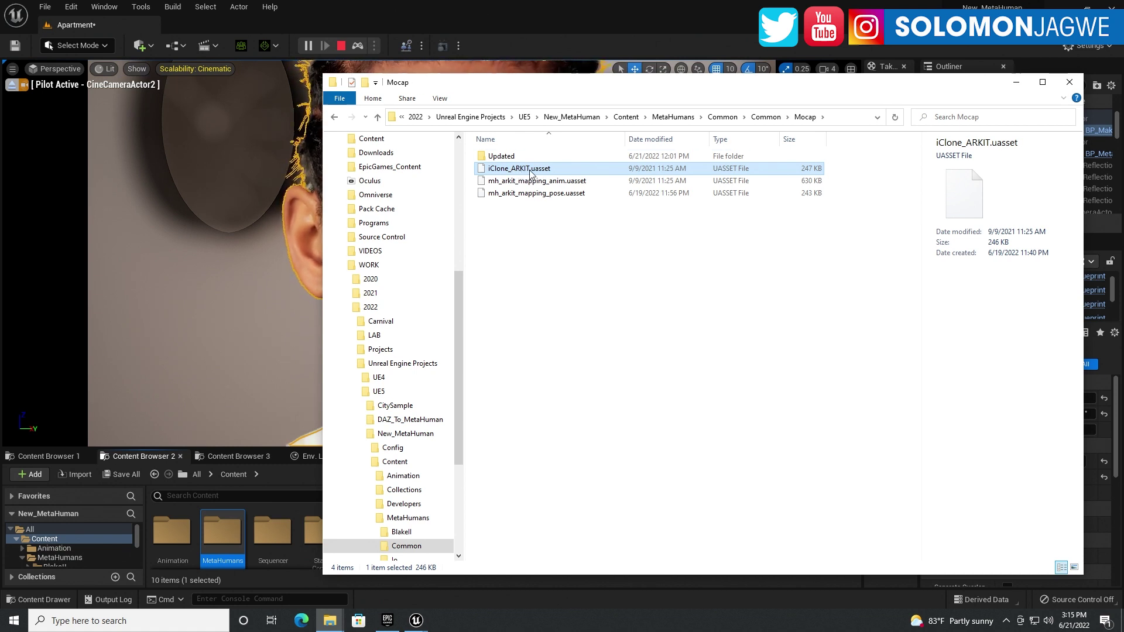
drag(571, 227, 511, 186)
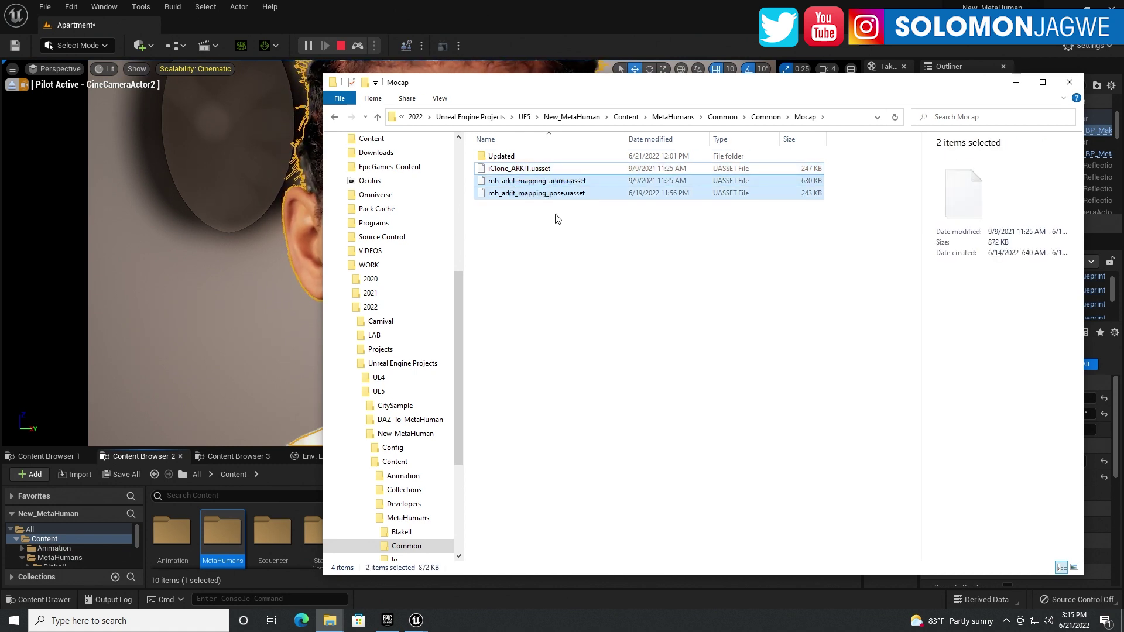
drag(569, 223, 512, 186)
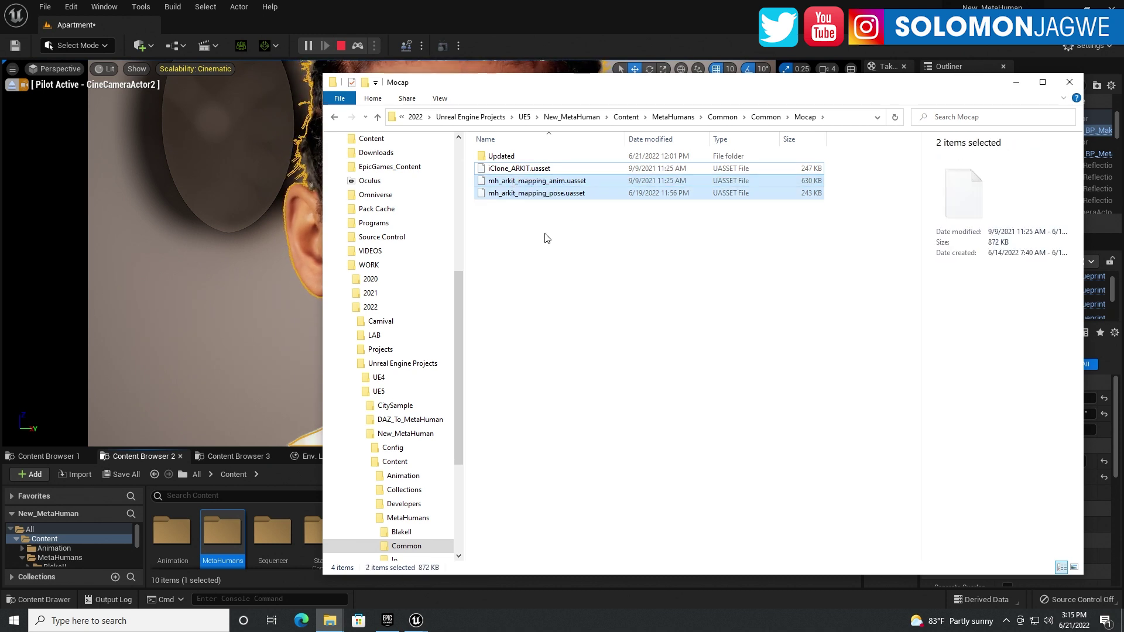
click(548, 240)
right_click(608, 281)
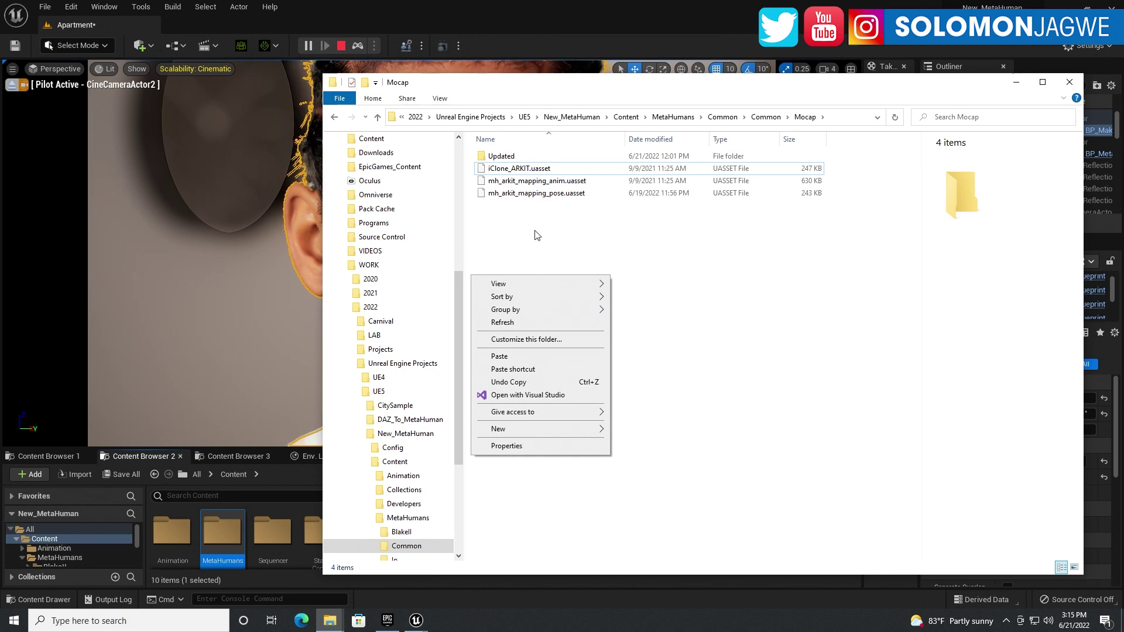
click(592, 234)
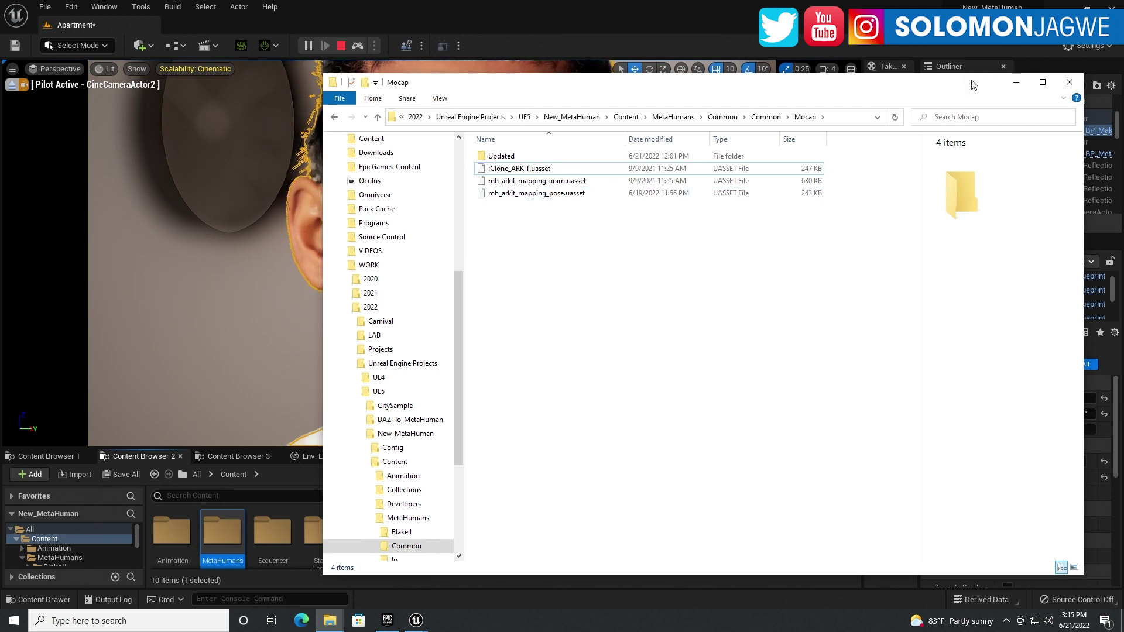
- Minimize File Explorer and move the Live Link window off the character's face in the viewport
click(1019, 87)
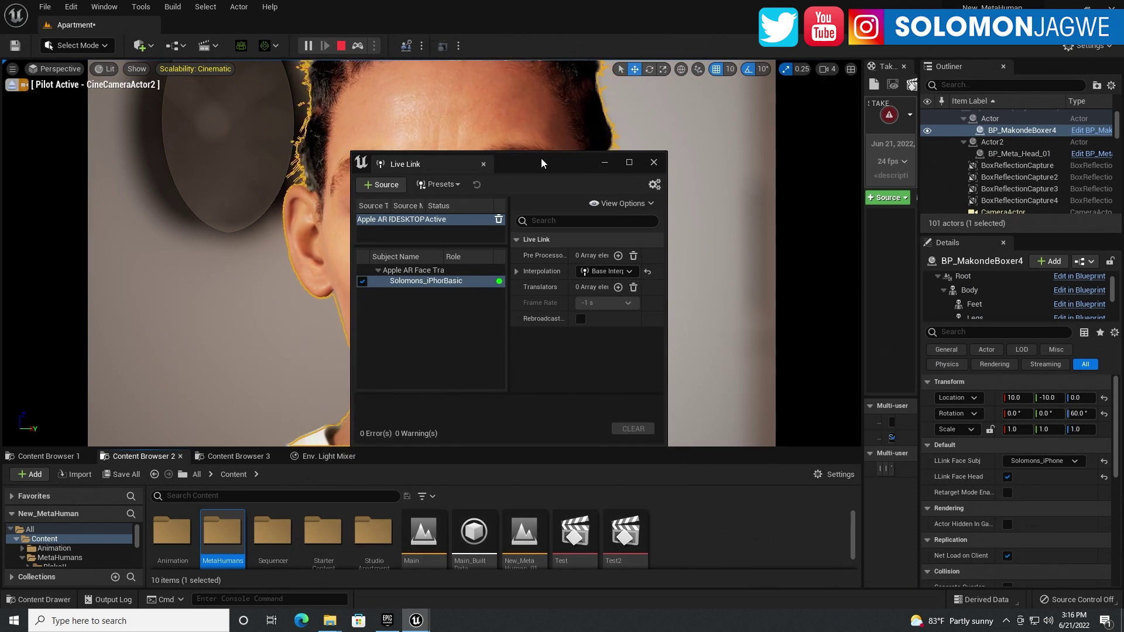
drag(540, 155, 876, 219)
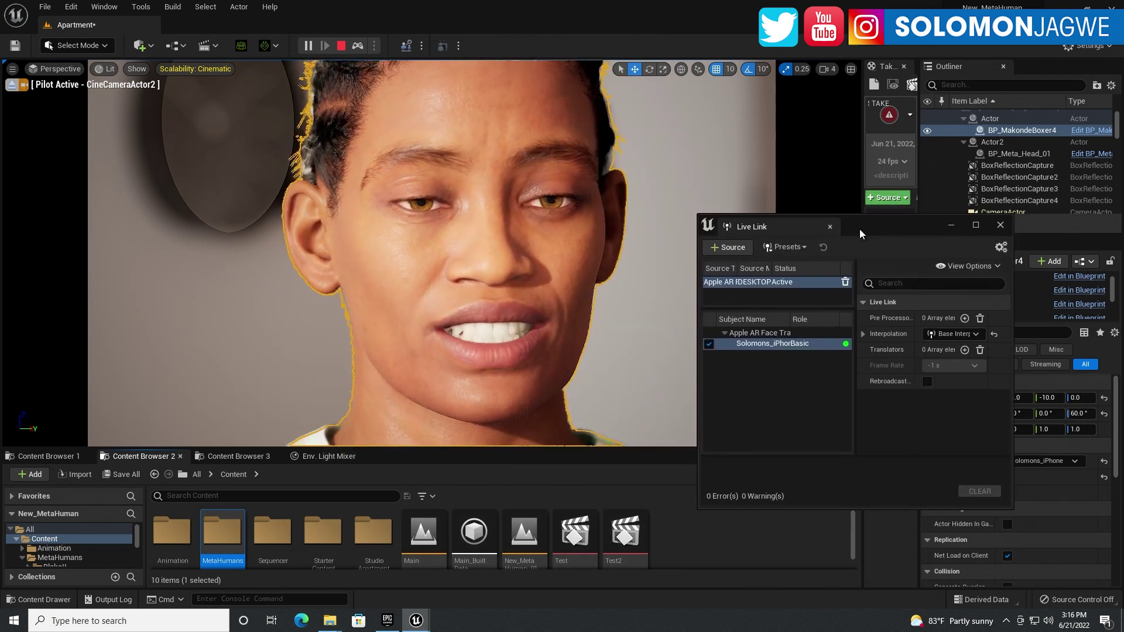